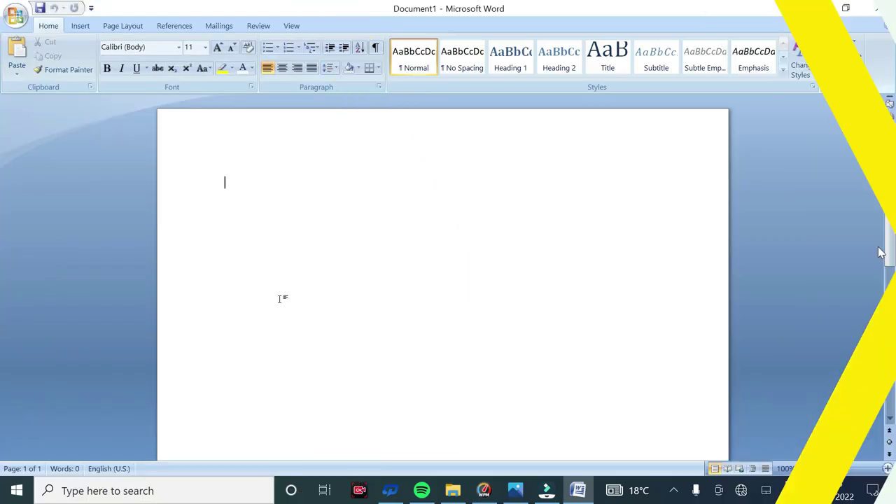
- Draw a tall rectangle, about 8.63 × 6.93 cm, mid-page and fill it yellow
{"action": "left_click", "coordinate": [139, 27]}
{"action": "left_click", "coordinate": [80, 26]}
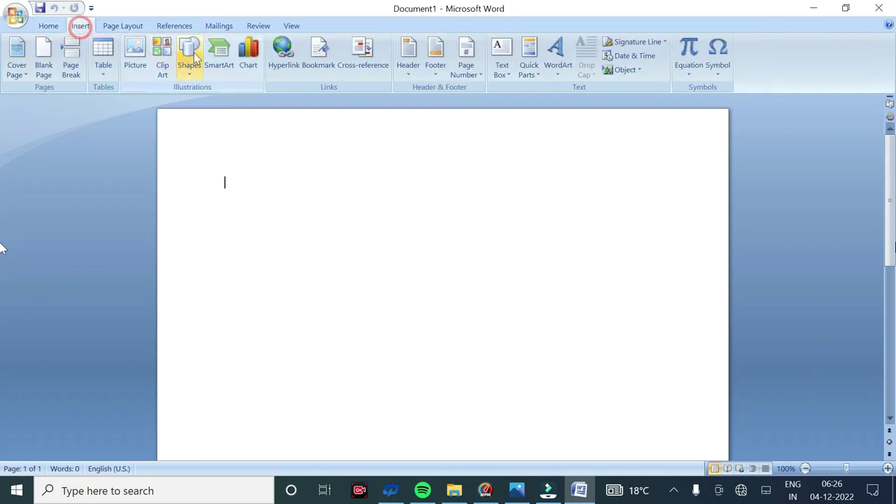
{"action": "left_click", "coordinate": [189, 56]}
{"action": "left_click", "coordinate": [91, 101]}
{"action": "left_click_drag", "start_coordinate": [330, 176], "coordinate": [515, 404]}
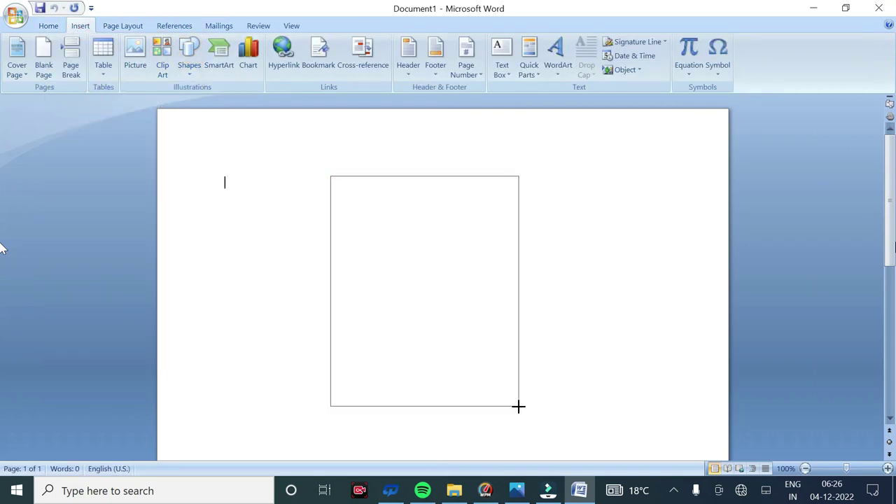
{"action": "left_click", "coordinate": [460, 42]}
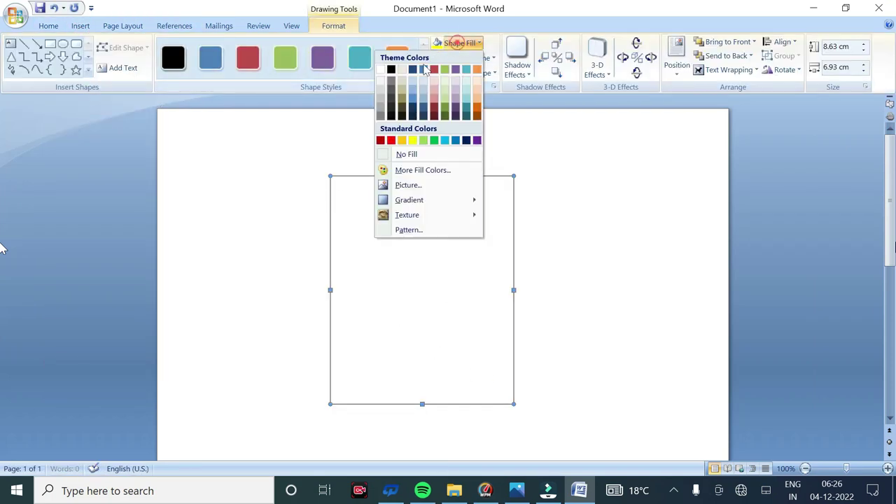
- Apply a Two colors gradient with white as Color 2, white at top fading to yellow
{"action": "left_click", "coordinate": [409, 142]}
{"action": "left_click", "coordinate": [467, 58]}
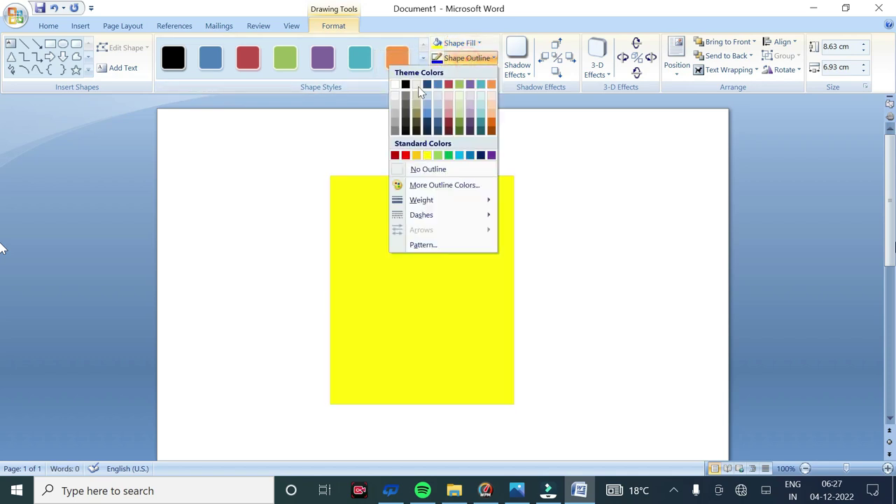
{"action": "left_click", "coordinate": [456, 42]}
{"action": "mouse_move", "coordinate": [409, 200]}
{"action": "left_click", "coordinate": [222, 461]}
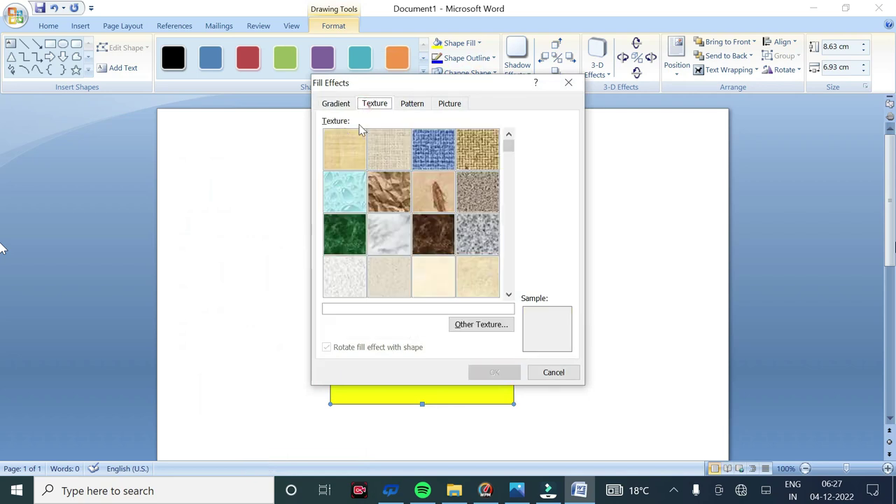
{"action": "left_click", "coordinate": [333, 148]}
{"action": "left_click", "coordinate": [488, 177]}
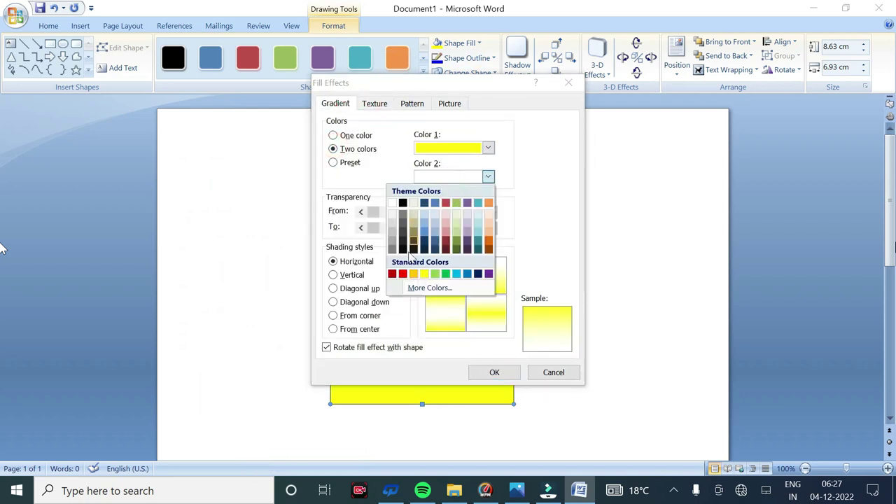
{"action": "left_click", "coordinate": [392, 203]}
{"action": "left_click", "coordinate": [489, 286]}
{"action": "left_click", "coordinate": [493, 371]}
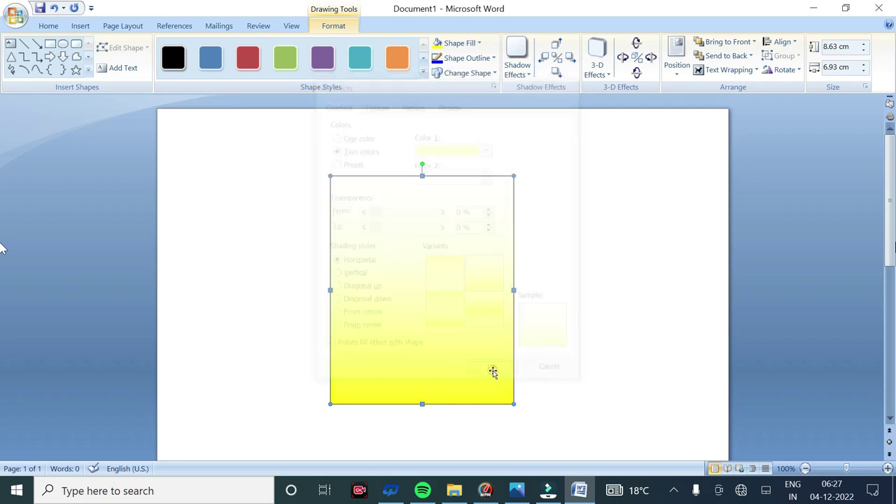
{"action": "left_click", "coordinate": [459, 58]}
- Remove the rectangle's border and place a slightly larger rectangle behind the gradient shape
{"action": "left_click", "coordinate": [413, 168]}
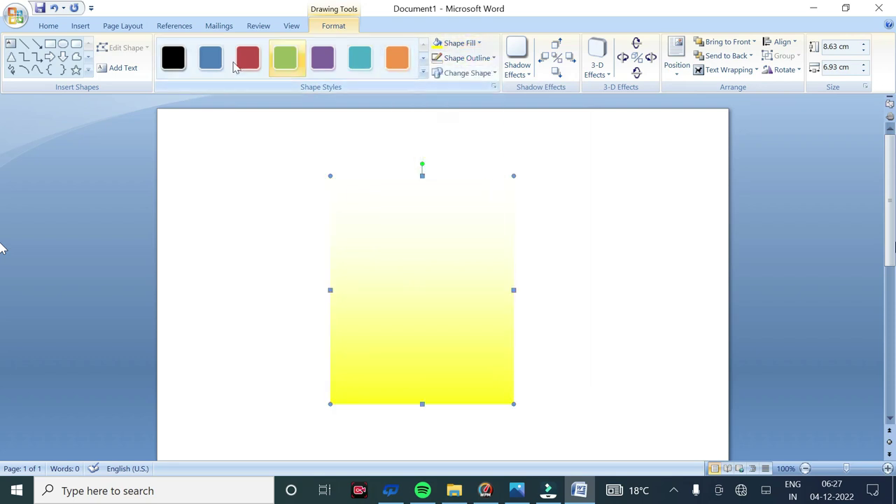
{"action": "left_click", "coordinate": [50, 44]}
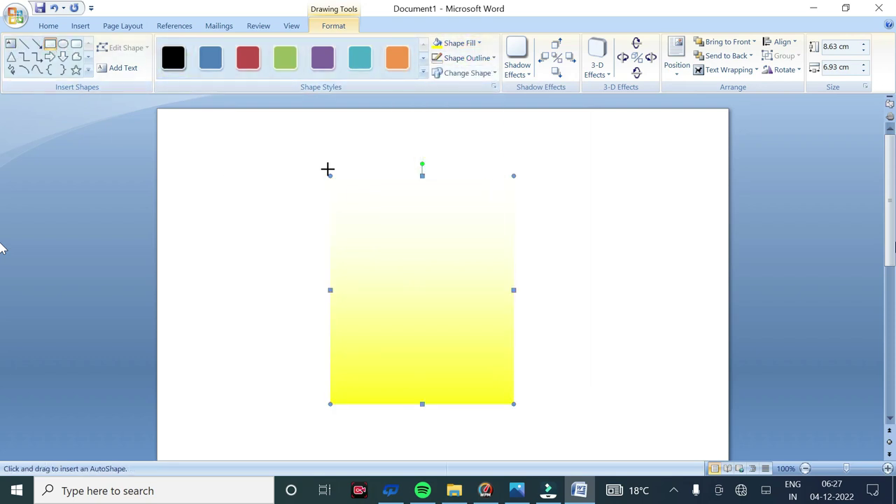
{"action": "left_click_drag", "start_coordinate": [328, 169], "coordinate": [505, 397]}
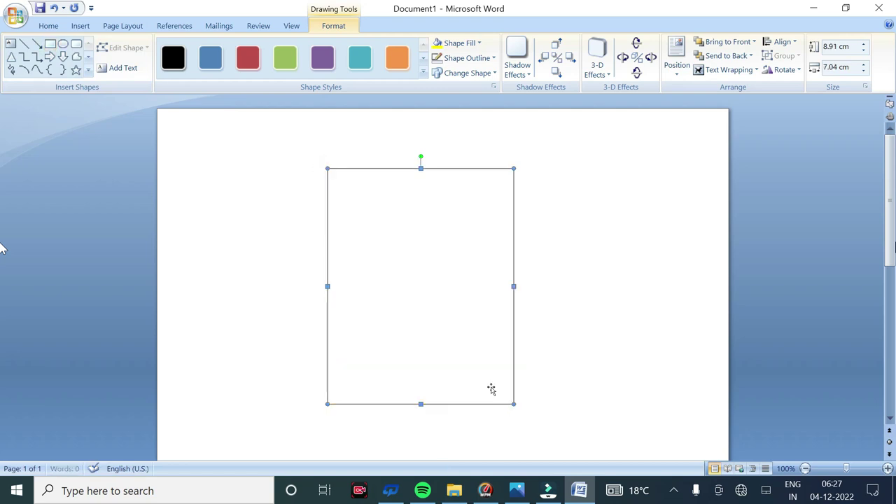
{"action": "left_click", "coordinate": [726, 56]}
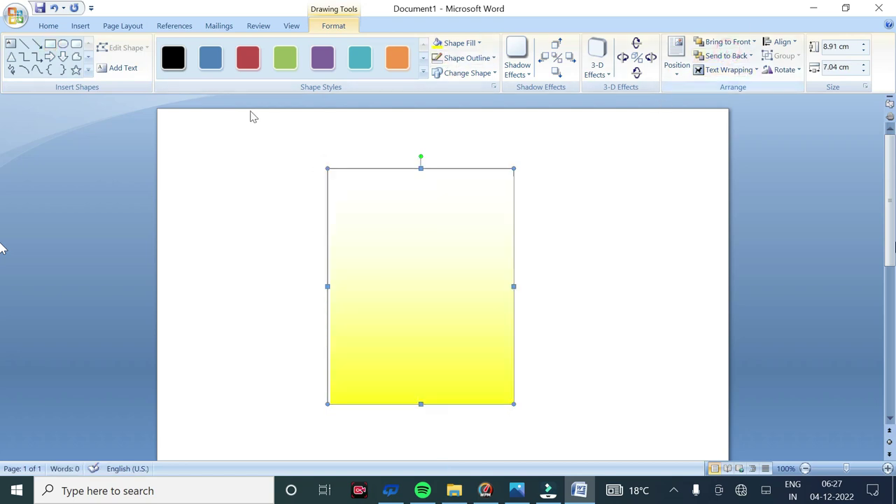
{"action": "left_click", "coordinate": [468, 240]}
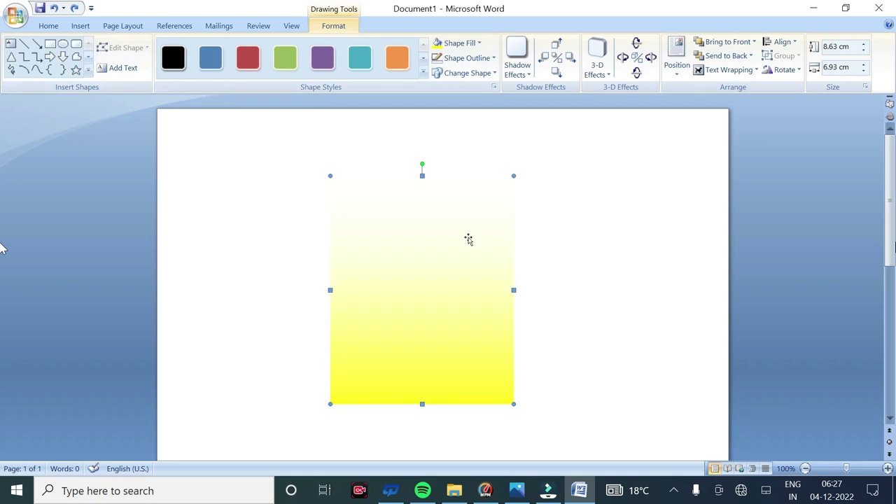
- Give the gradient rectangle a 3 pt cyan outline
{"action": "left_click", "coordinate": [469, 58]}
{"action": "mouse_move", "coordinate": [421, 200]}
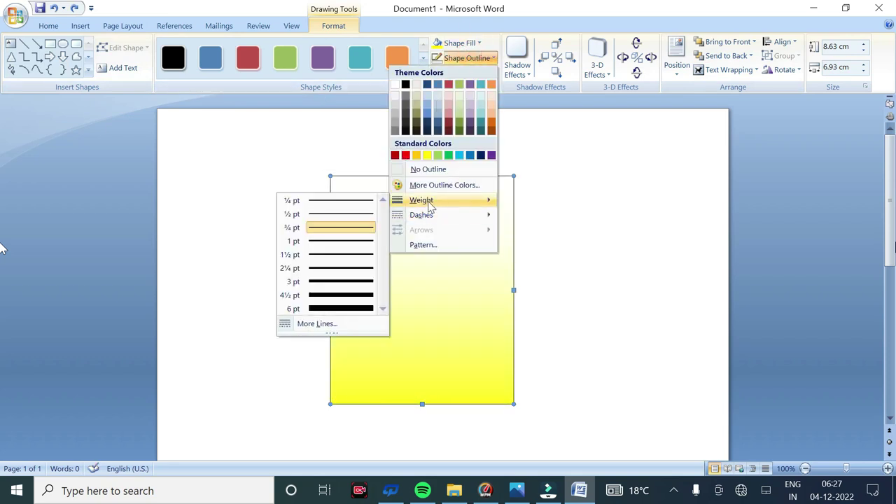
{"action": "left_click", "coordinate": [338, 285]}
{"action": "left_click", "coordinate": [468, 58]}
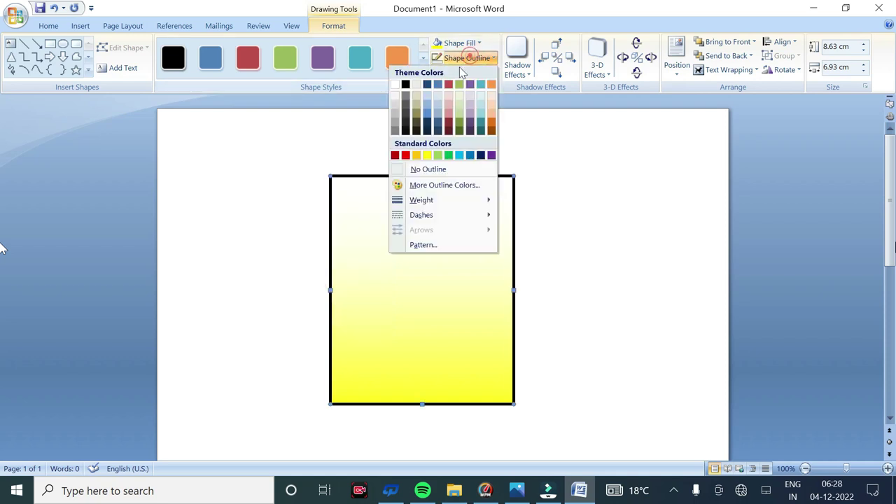
{"action": "left_click", "coordinate": [459, 156]}
{"action": "left_click", "coordinate": [231, 182]}
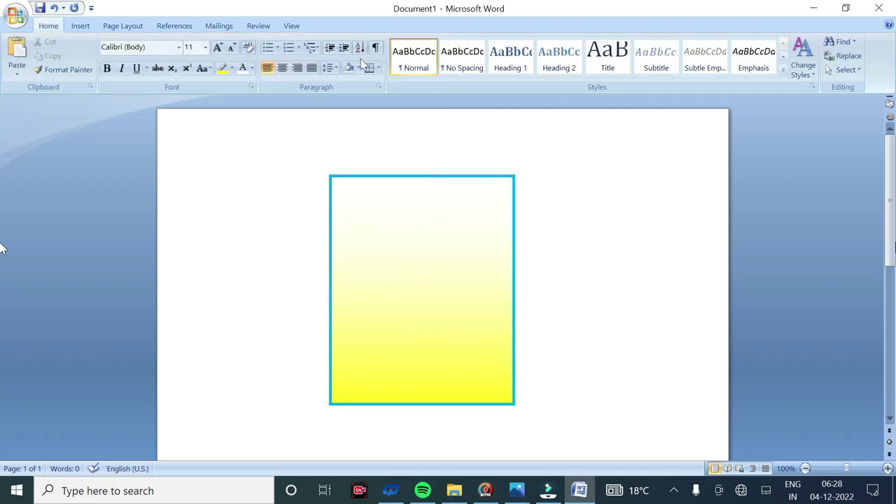
{"action": "left_click", "coordinate": [82, 26]}
{"action": "left_click", "coordinate": [189, 54]}
- Draw a thin bar along the rectangle's bottom, fill it black, and raise its top edge slightly
{"action": "left_click", "coordinate": [93, 102]}
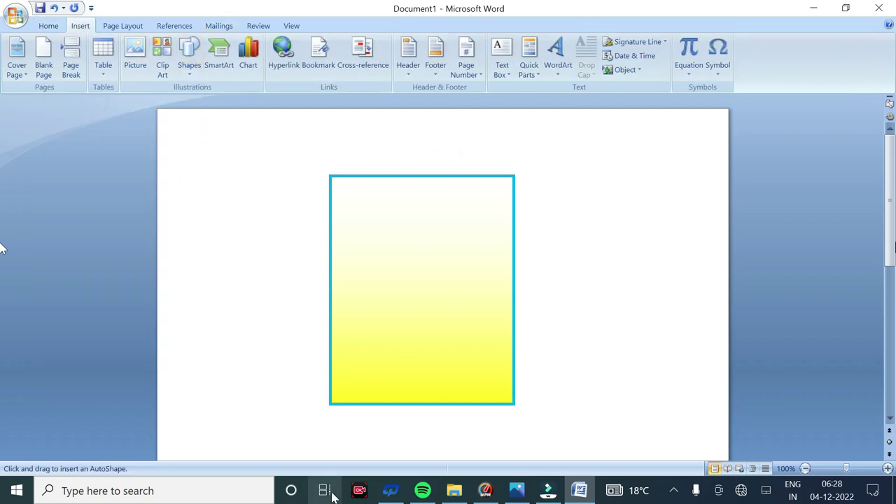
{"action": "left_click_drag", "start_coordinate": [332, 380], "coordinate": [510, 403]}
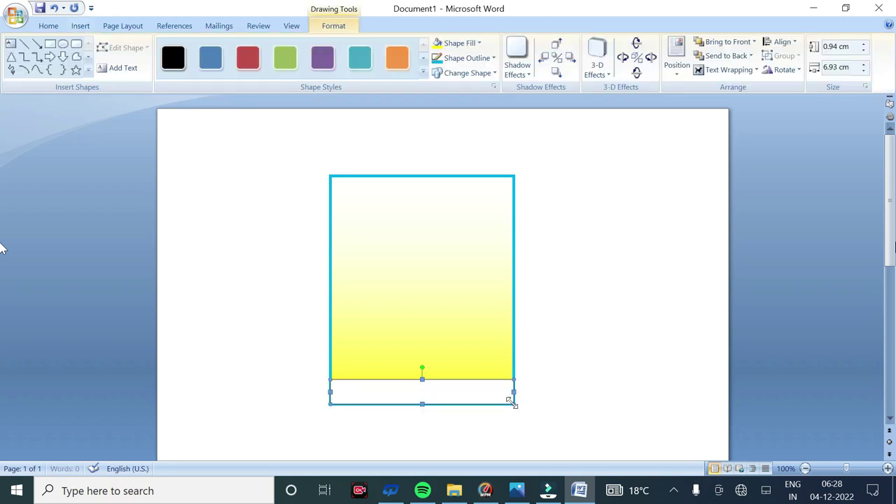
{"action": "left_click", "coordinate": [466, 43]}
{"action": "left_click", "coordinate": [391, 70]}
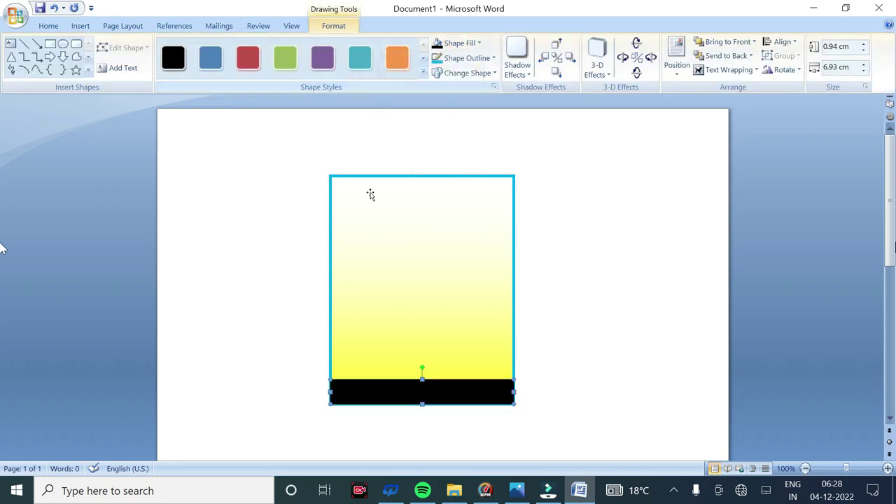
{"action": "left_click", "coordinate": [513, 393]}
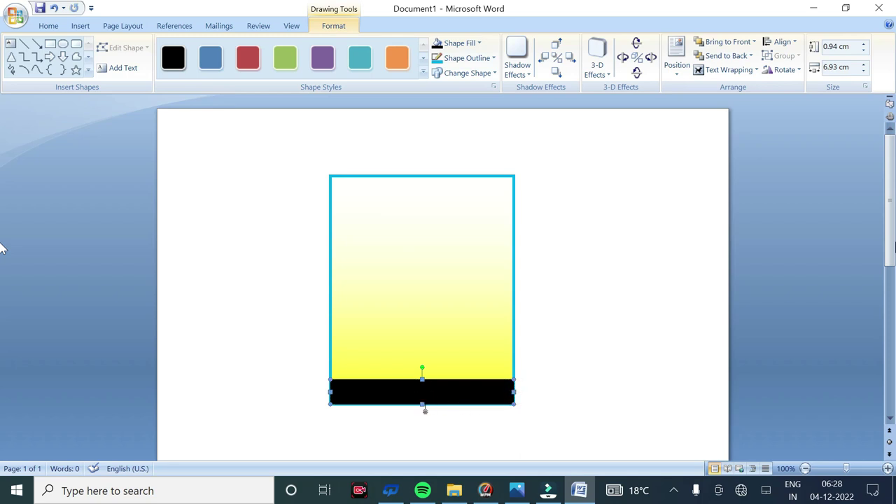
{"action": "left_click", "coordinate": [578, 346]}
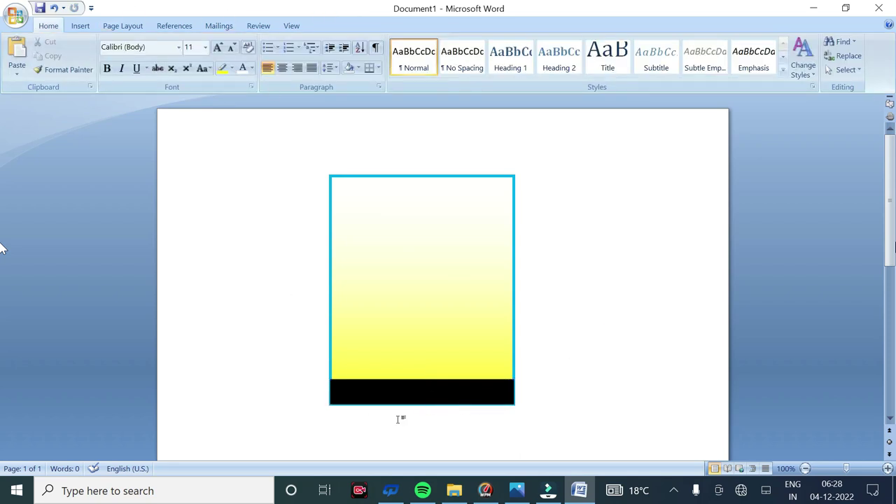
{"action": "left_click", "coordinate": [416, 390]}
{"action": "left_click_drag", "start_coordinate": [422, 379], "coordinate": [422, 374]}
{"action": "left_click", "coordinate": [560, 329]}
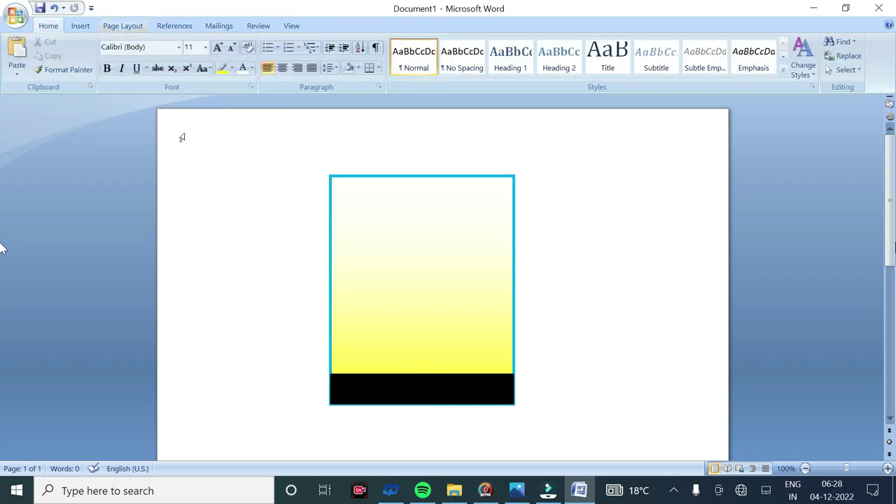
- Draw a slanted freeform top face above the rectangle and fill it light grey
{"action": "left_click", "coordinate": [80, 26]}
{"action": "left_click", "coordinate": [189, 56]}
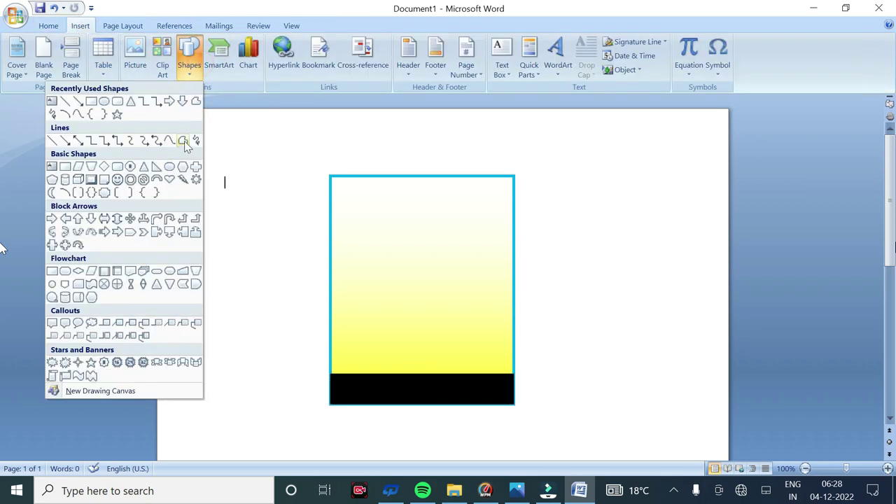
{"action": "left_click", "coordinate": [184, 141]}
{"action": "left_click_drag", "start_coordinate": [333, 170], "coordinate": [347, 145]}
{"action": "left_click", "coordinate": [352, 155]}
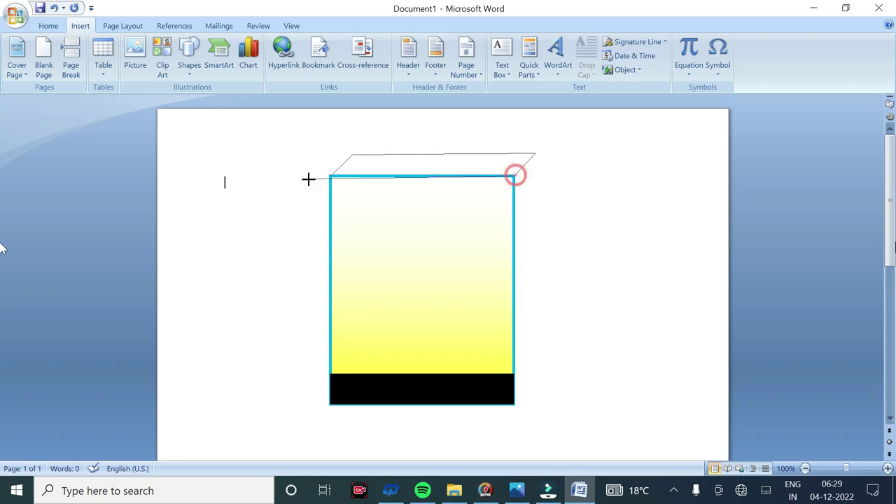
{"action": "left_click", "coordinate": [331, 175]}
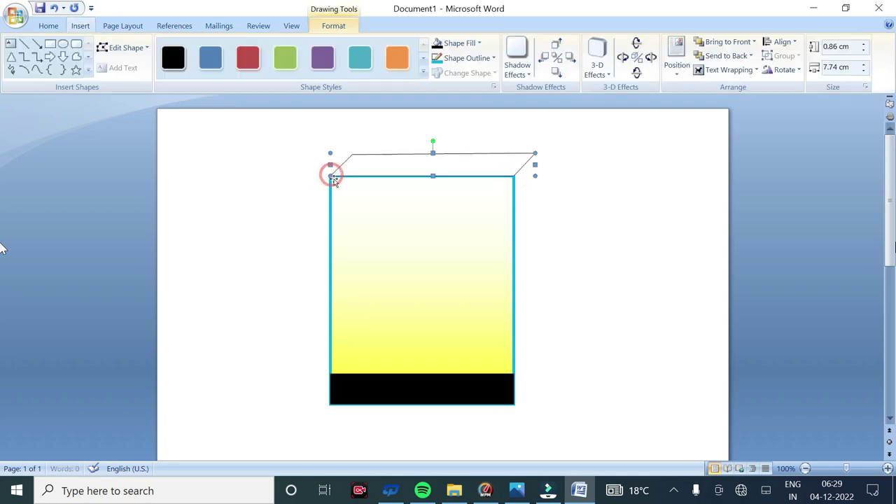
{"action": "left_click", "coordinate": [477, 43]}
{"action": "left_click", "coordinate": [382, 93]}
- Draw a freeform right side panel from the top-right corner down to the bottom
{"action": "left_click", "coordinate": [74, 60]}
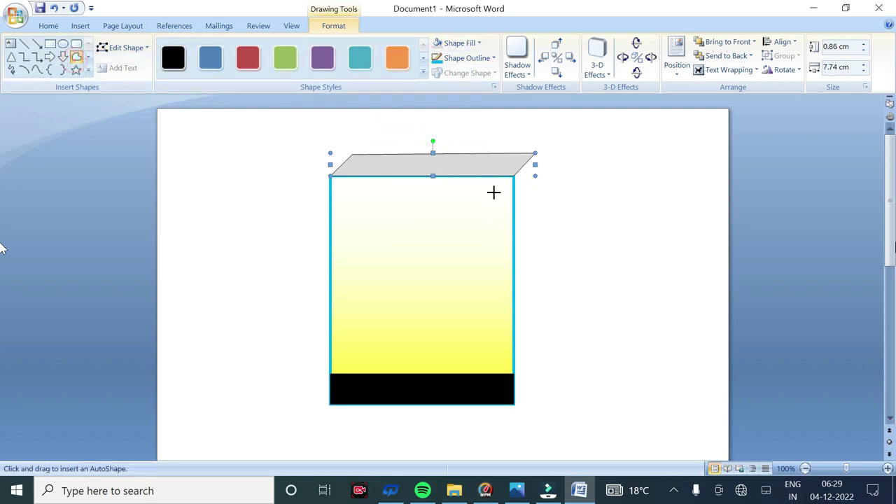
{"action": "left_click_drag", "start_coordinate": [513, 177], "coordinate": [531, 167]}
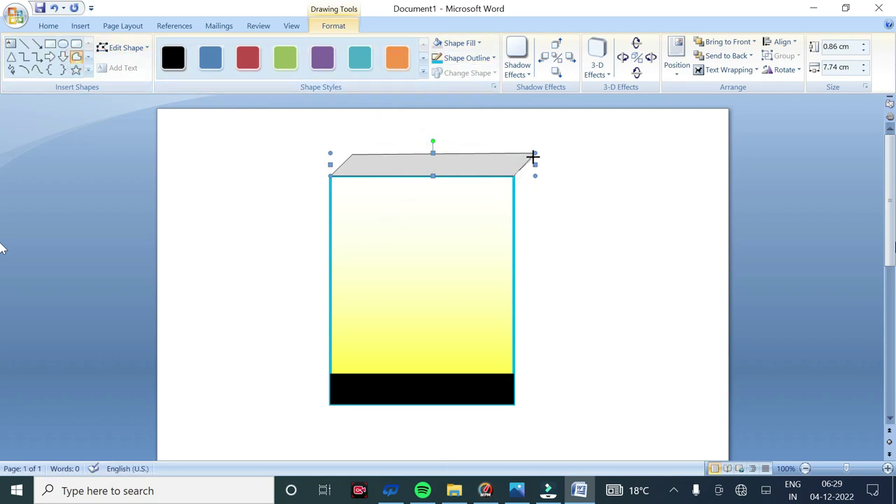
{"action": "left_click", "coordinate": [535, 152]}
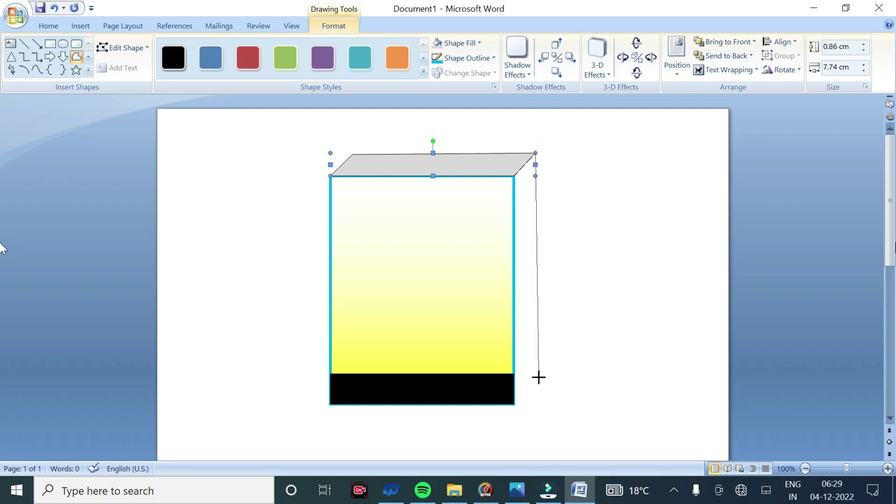
{"action": "left_click", "coordinate": [515, 404]}
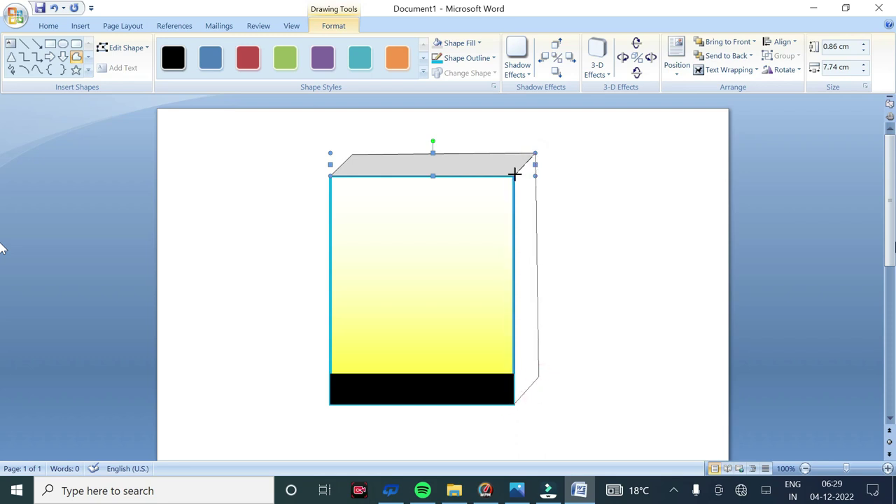
{"action": "left_click", "coordinate": [513, 176]}
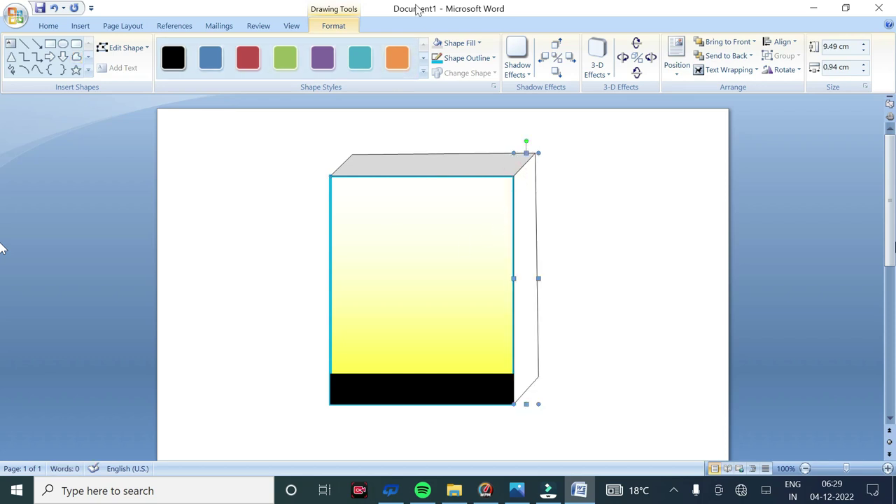
{"action": "left_click", "coordinate": [422, 266]}
{"action": "left_click", "coordinate": [190, 212]}
{"action": "left_click", "coordinate": [79, 25]}
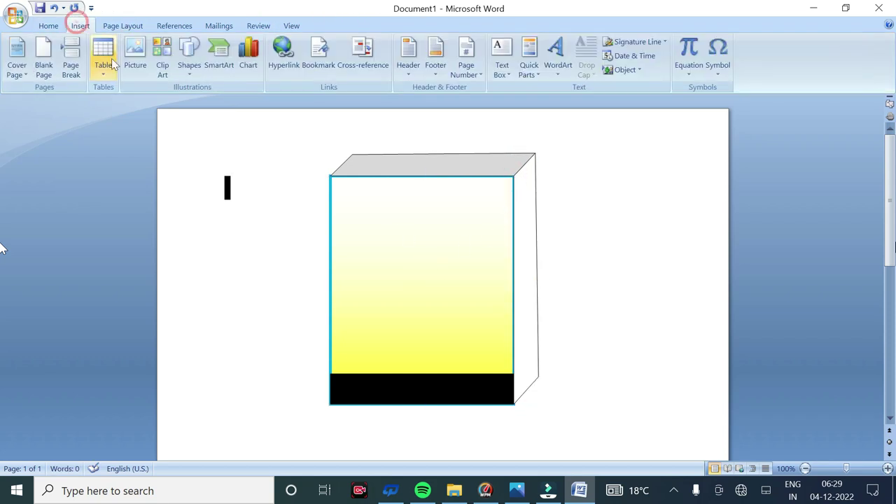
- Draw a text box over the black bar for the SAFTY MATCHES label
{"action": "left_click", "coordinate": [189, 56]}
{"action": "left_click", "coordinate": [52, 106]}
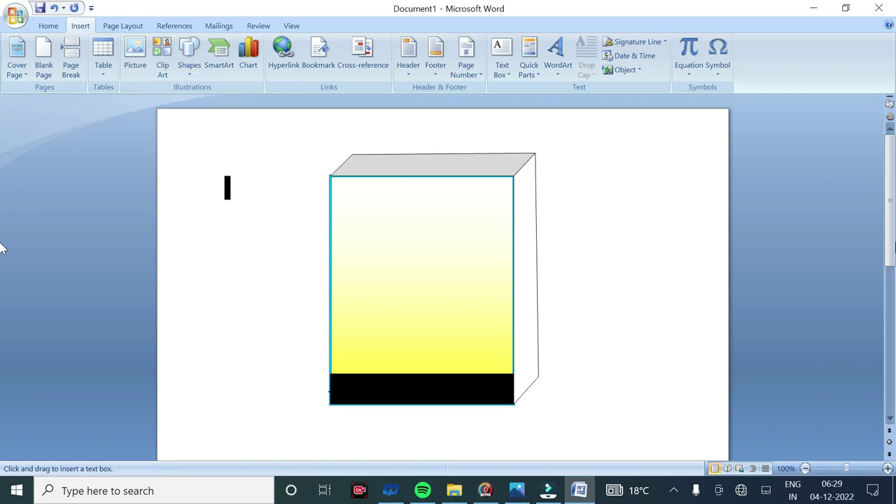
{"action": "left_click_drag", "start_coordinate": [341, 374], "coordinate": [524, 401]}
{"action": "type", "text": "SAFTY MATCH"}
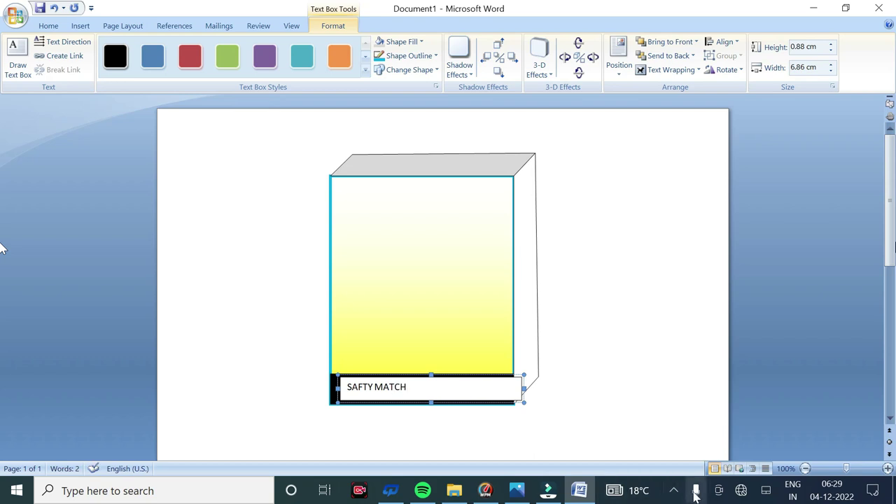
{"action": "left_click", "coordinate": [672, 489]}
{"action": "right_click", "coordinate": [659, 434]}
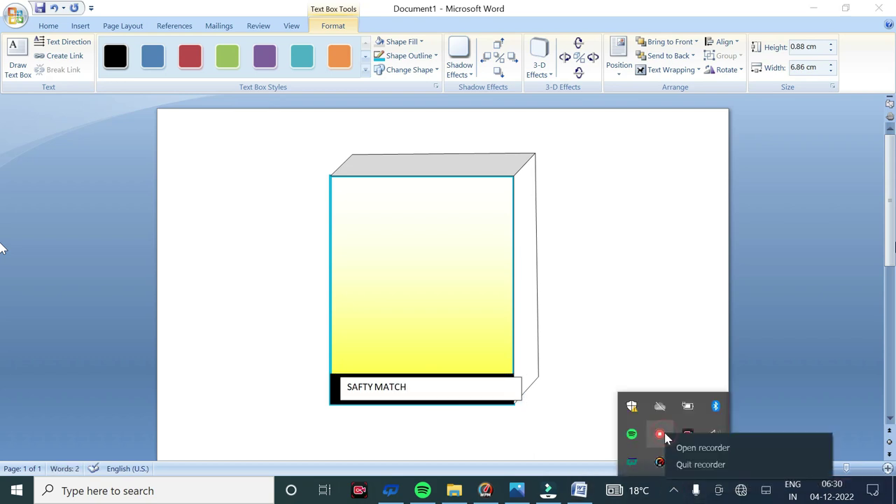
{"action": "left_click", "coordinate": [693, 450]}
{"action": "left_click", "coordinate": [702, 445]}
- Set the SAFTY MATCHES text box to No Fill and No Outline
{"action": "left_click", "coordinate": [413, 389]}
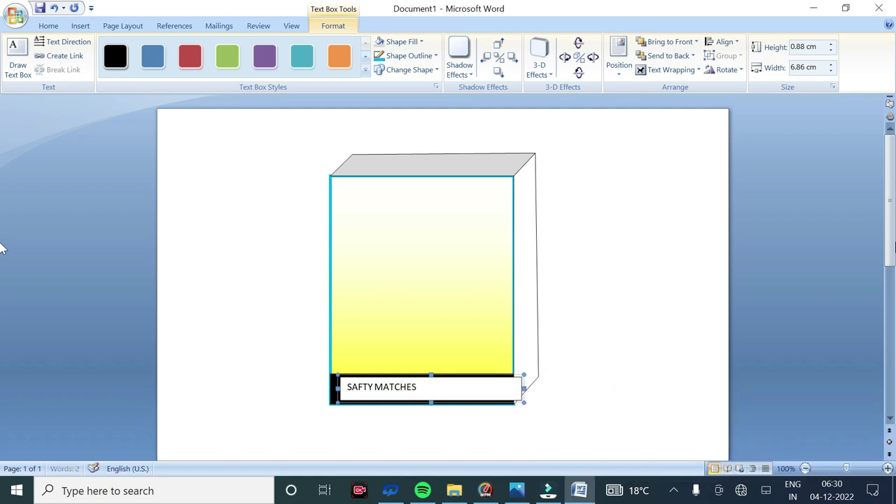
{"action": "key", "text": "ctrl+a"}
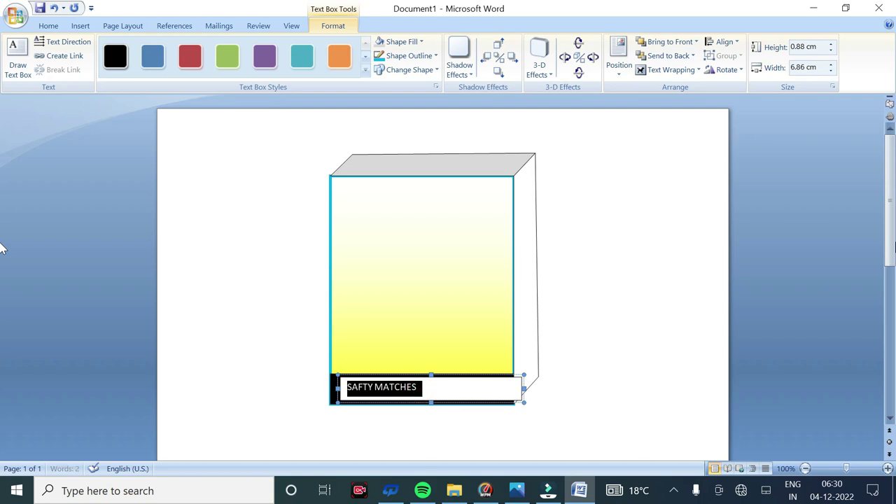
{"action": "left_click", "coordinate": [412, 41]}
{"action": "left_click", "coordinate": [348, 154]}
{"action": "left_click", "coordinate": [412, 56]}
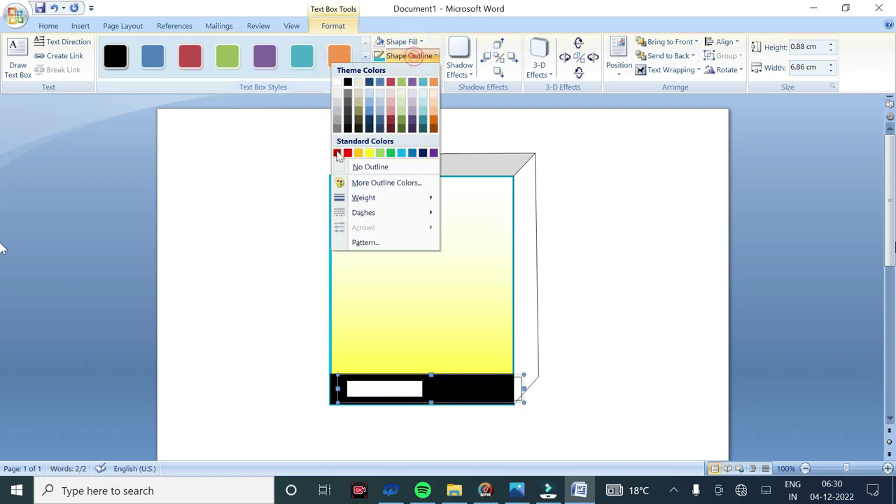
{"action": "left_click", "coordinate": [358, 164]}
{"action": "left_click", "coordinate": [48, 26]}
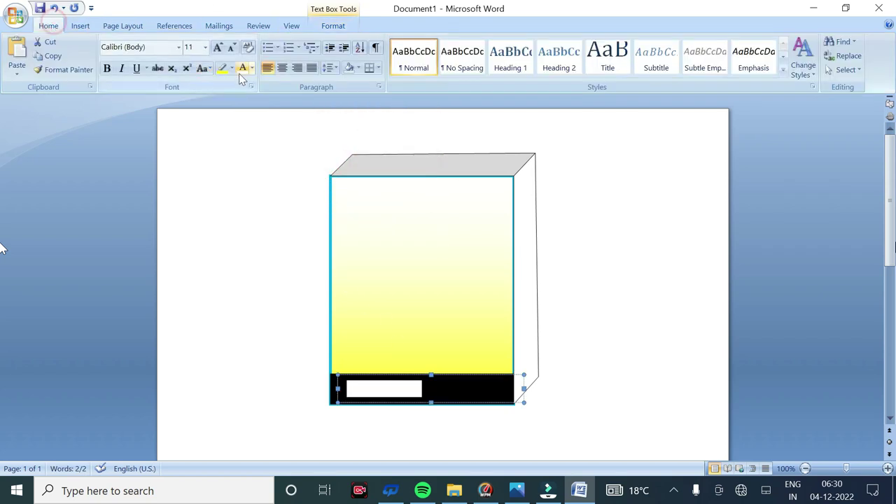
- Grow the SAFTY MATCHES text to 20 pt and nudge its box to centre on the bar
{"action": "left_click", "coordinate": [218, 47]}
{"action": "left_click", "coordinate": [218, 48]}
{"action": "left_click", "coordinate": [218, 47]}
{"action": "left_click", "coordinate": [218, 47]}
{"action": "left_click", "coordinate": [482, 391]}
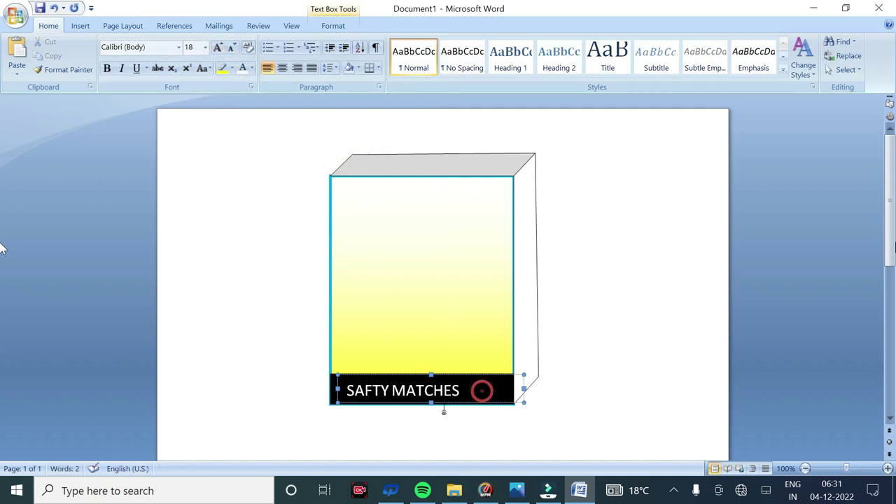
{"action": "left_click_drag", "start_coordinate": [464, 379], "coordinate": [473, 377]}
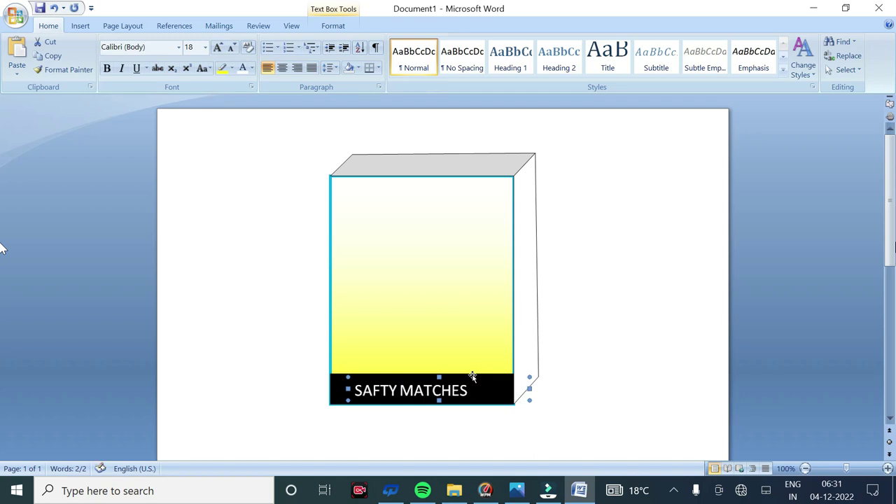
{"action": "key", "text": "Left"}
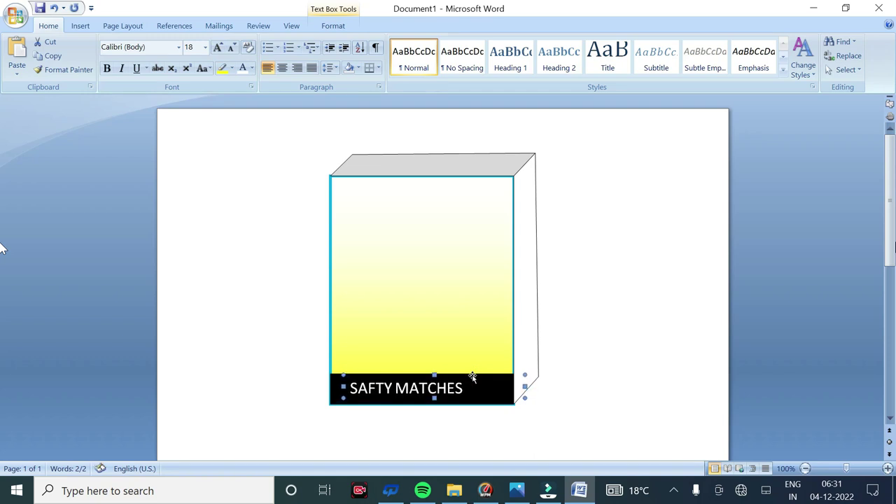
{"action": "key", "text": "ctrl+a"}
{"action": "left_click", "coordinate": [218, 47]}
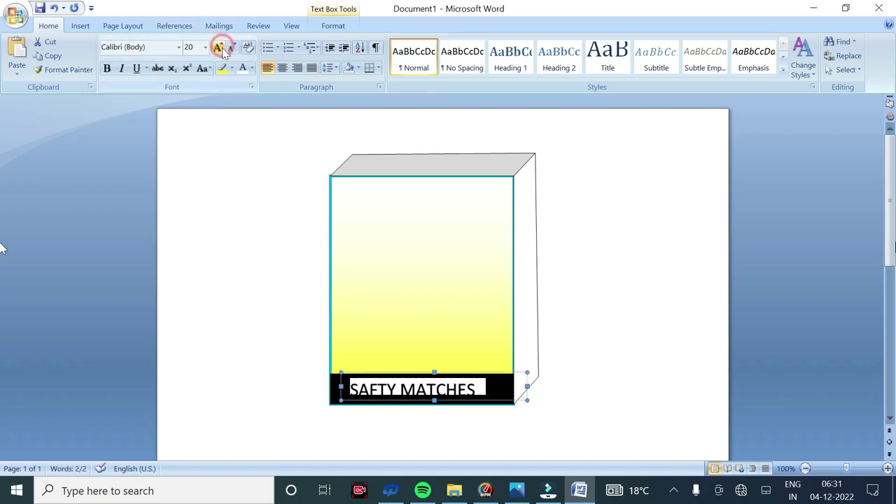
{"action": "left_click", "coordinate": [434, 405]}
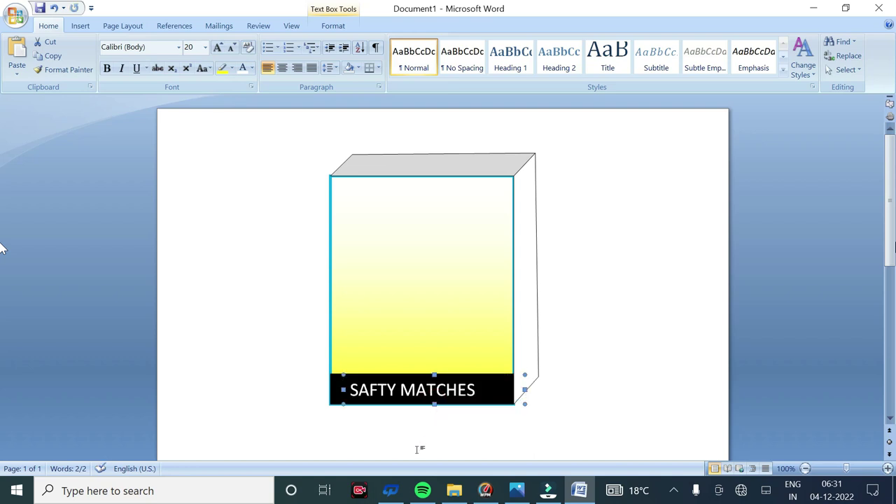
{"action": "key", "text": "ctrl+Right"}
{"action": "key", "text": "ctrl+Right"}
{"action": "key", "text": "ctrl+Right"}
{"action": "key", "text": "ctrl+Right"}
{"action": "key", "text": "ctrl+Right"}
{"action": "key", "text": "ctrl+Right"}
{"action": "key", "text": "ctrl+Right"}
{"action": "key", "text": "ctrl+Right"}
{"action": "left_click", "coordinate": [575, 380]}
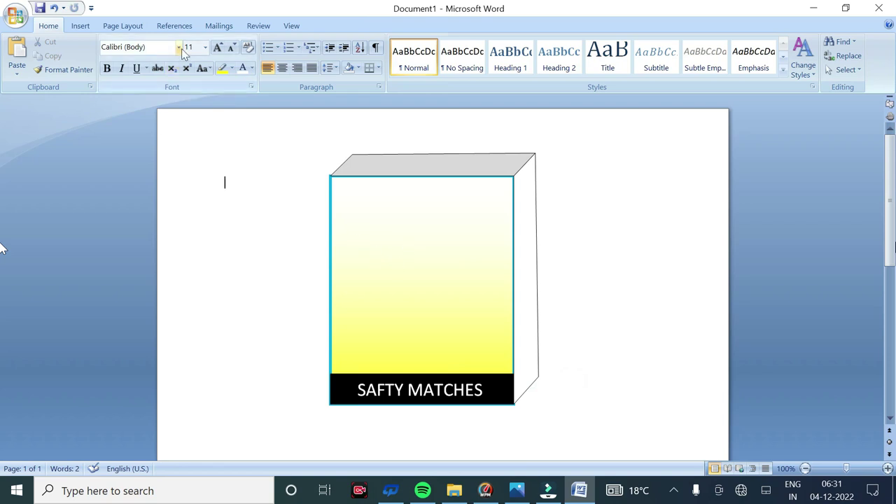
{"action": "left_click", "coordinate": [80, 25]}
- Draw a JEEVAN text box above the black bar with no fill and no outline
{"action": "left_click", "coordinate": [189, 56]}
{"action": "left_click", "coordinate": [55, 101]}
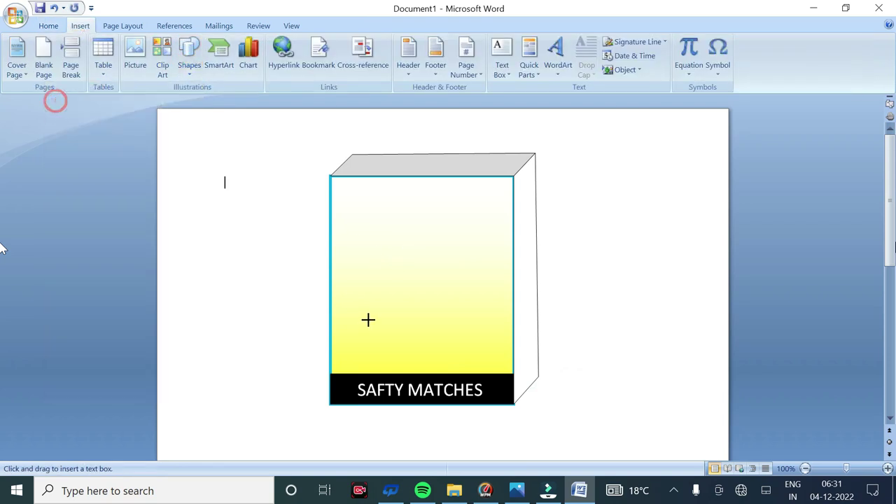
{"action": "left_click_drag", "start_coordinate": [350, 330], "coordinate": [495, 369]}
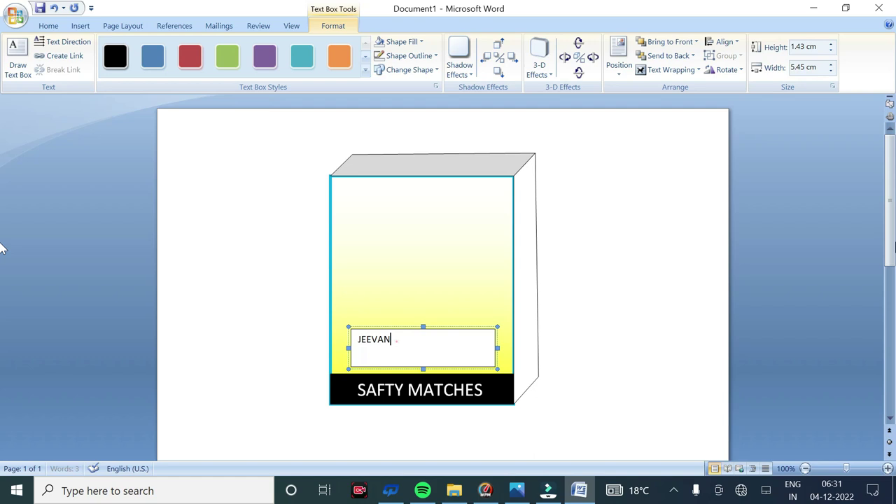
{"action": "key", "text": "ctrl+a"}
{"action": "left_click", "coordinate": [401, 41]}
{"action": "left_click", "coordinate": [350, 151]}
{"action": "left_click", "coordinate": [409, 55]}
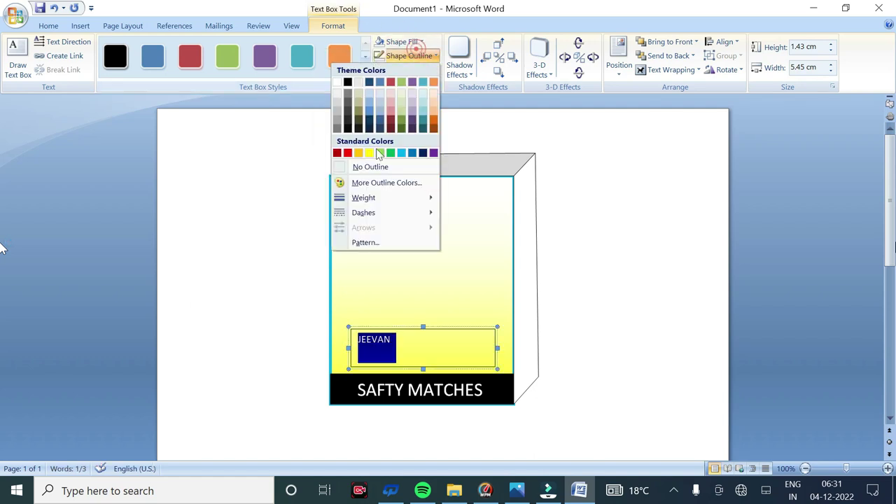
{"action": "left_click", "coordinate": [369, 167]}
- Grow JEEVAN to 48 pt bold and resize its box so the word fits
{"action": "left_click", "coordinate": [48, 26]}
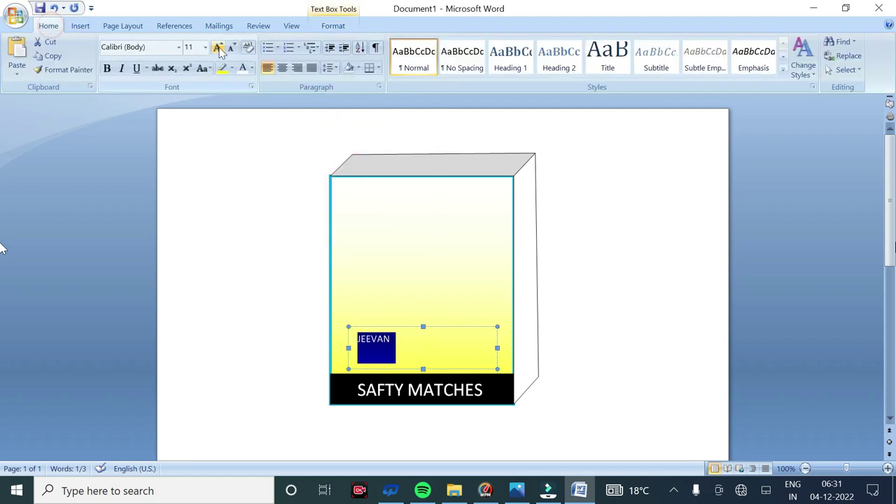
{"action": "left_click", "coordinate": [218, 48]}
{"action": "left_click", "coordinate": [218, 47]}
{"action": "left_click", "coordinate": [218, 48]}
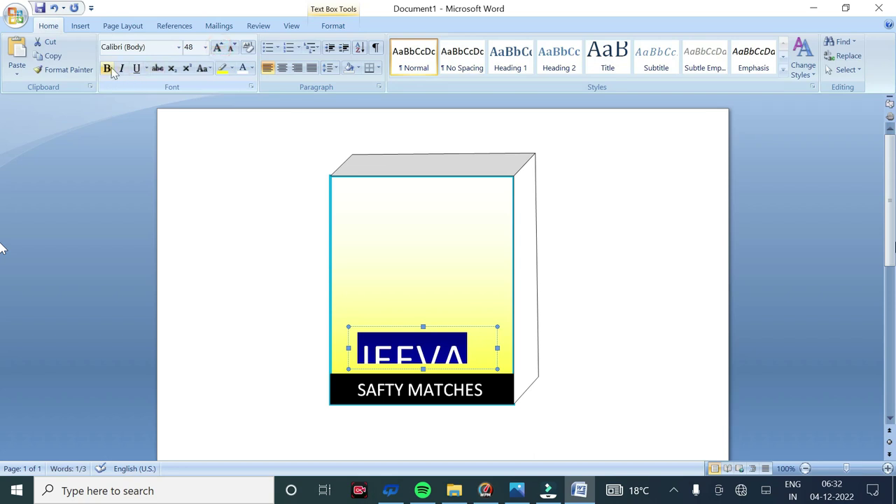
{"action": "left_click", "coordinate": [109, 69]}
{"action": "left_click_drag", "start_coordinate": [443, 328], "coordinate": [435, 305]}
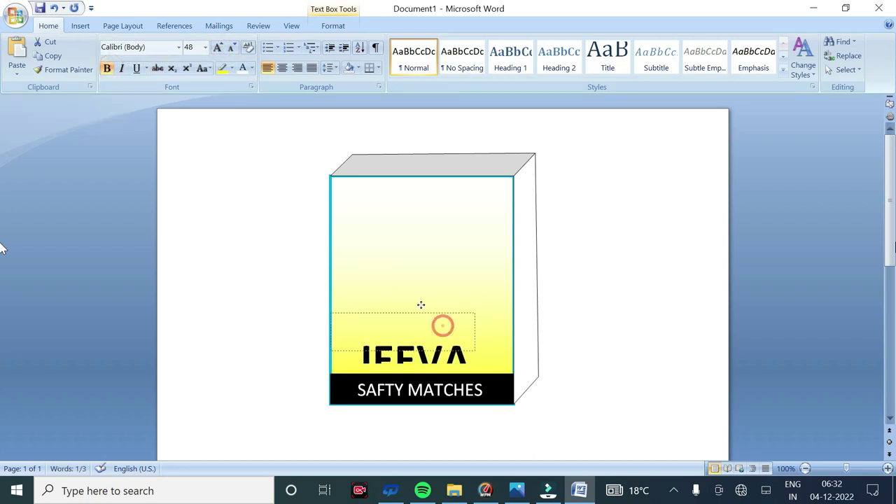
{"action": "left_click_drag", "start_coordinate": [413, 339], "coordinate": [416, 366]}
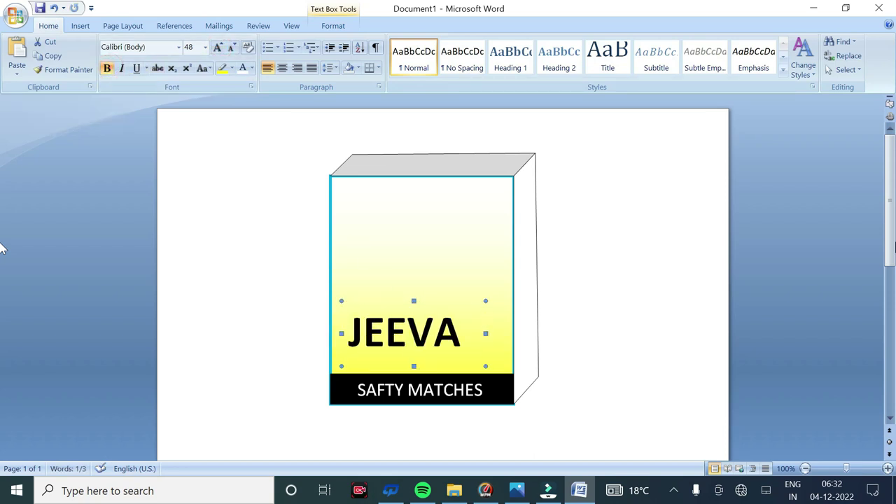
{"action": "left_click_drag", "start_coordinate": [485, 332], "coordinate": [510, 332]}
- Colour JEEVAN red and move it down just above the black band
{"action": "key", "text": "ctrl+a"}
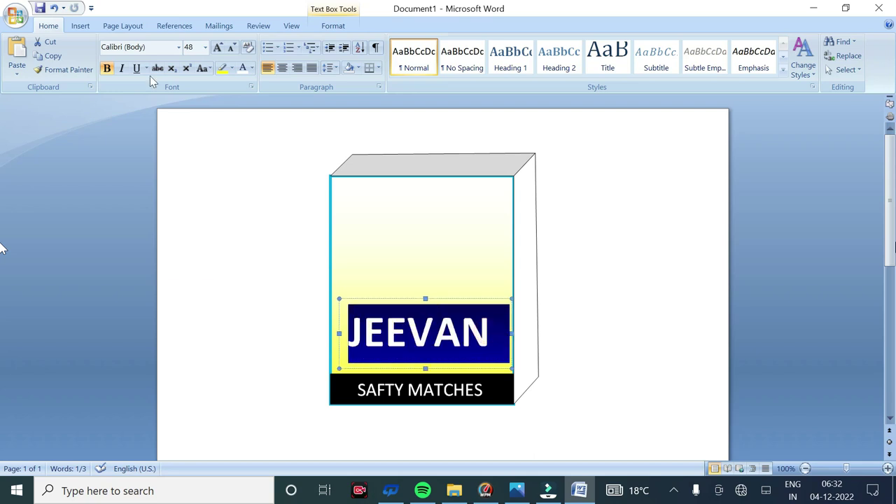
{"action": "left_click", "coordinate": [251, 68]}
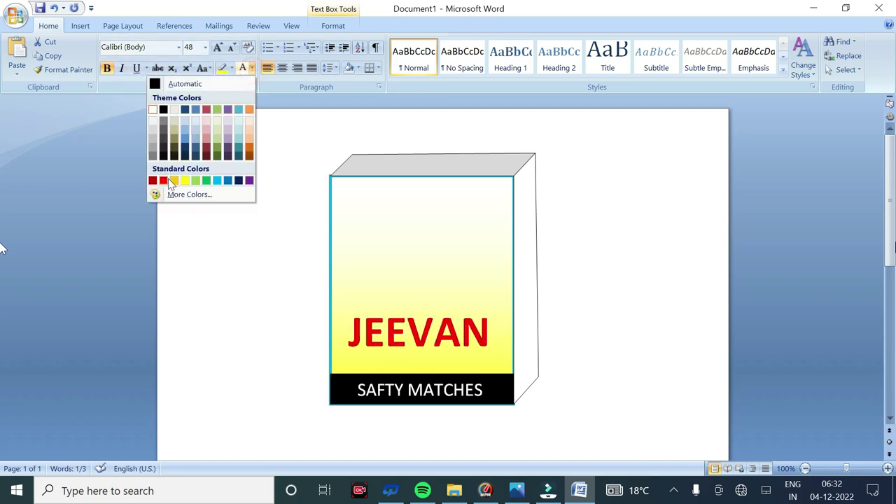
{"action": "left_click", "coordinate": [163, 180]}
{"action": "left_click", "coordinate": [493, 332]}
{"action": "left_click", "coordinate": [567, 301]}
{"action": "left_click", "coordinate": [469, 299]}
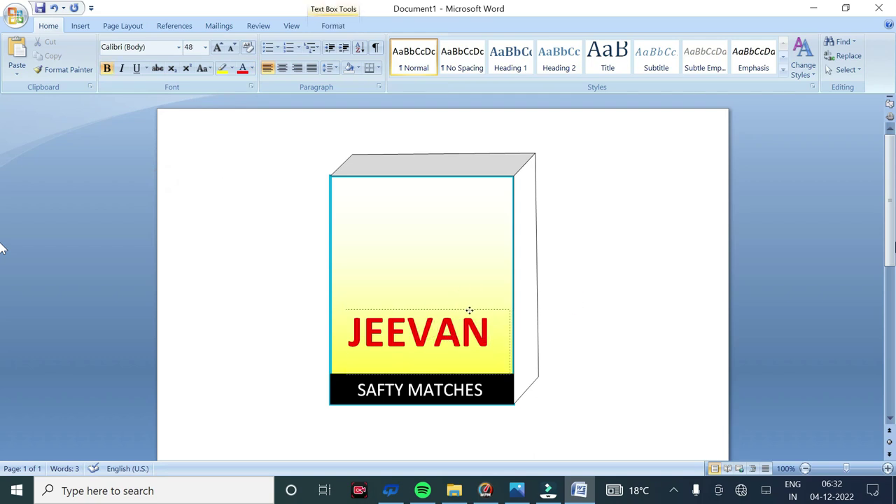
{"action": "left_click_drag", "start_coordinate": [468, 300], "coordinate": [468, 321]}
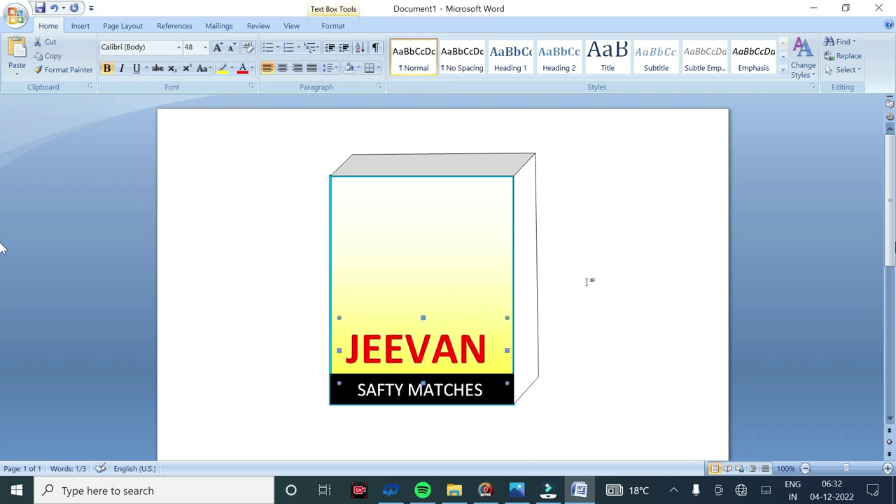
{"action": "left_click", "coordinate": [632, 278]}
{"action": "left_click", "coordinate": [80, 25]}
- Draw a text box above JEEVAN and set its font to Kruti Dev 011
{"action": "left_click", "coordinate": [189, 56]}
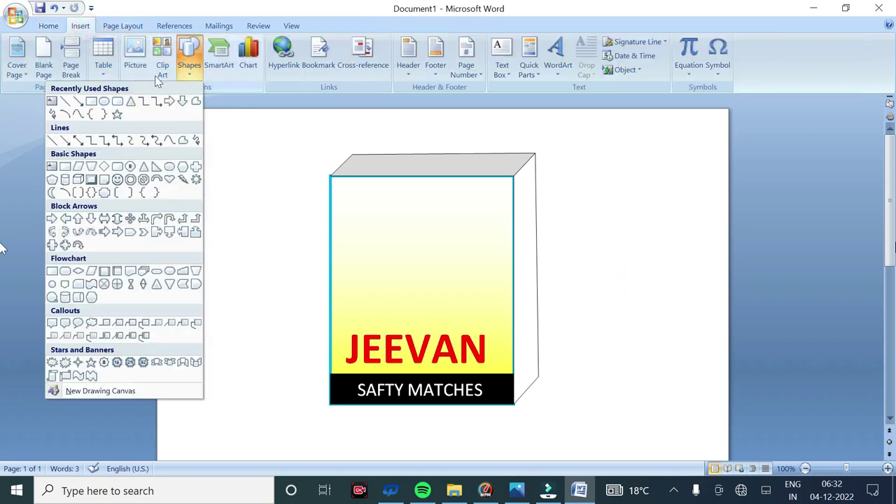
{"action": "left_click", "coordinate": [51, 100]}
{"action": "left_click_drag", "start_coordinate": [350, 275], "coordinate": [499, 324]}
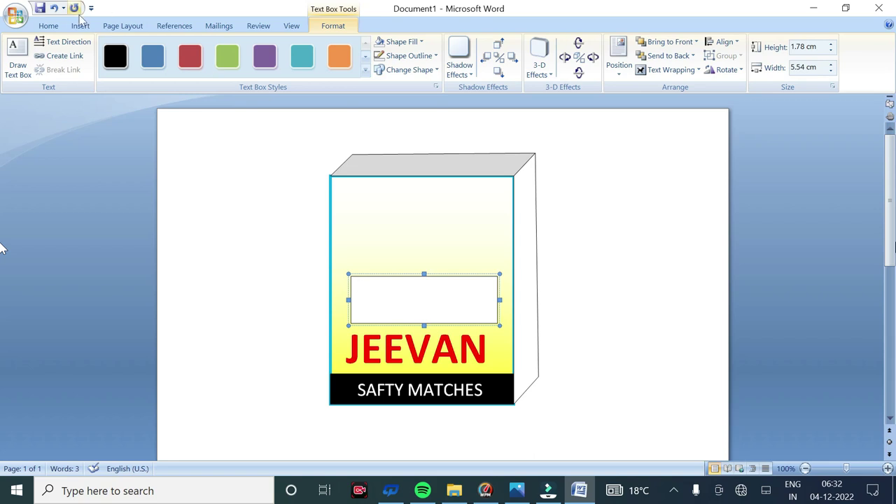
{"action": "left_click", "coordinate": [49, 25]}
{"action": "left_click", "coordinate": [179, 47]}
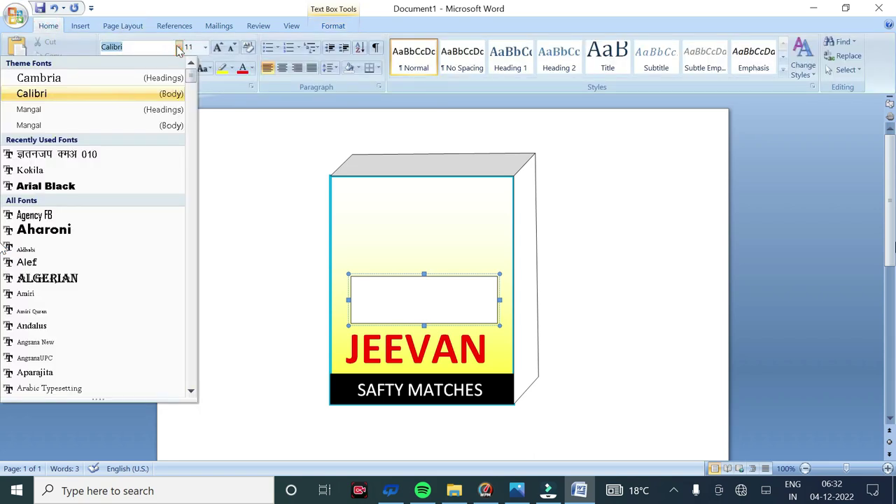
{"action": "type", "text": "Kurt"}
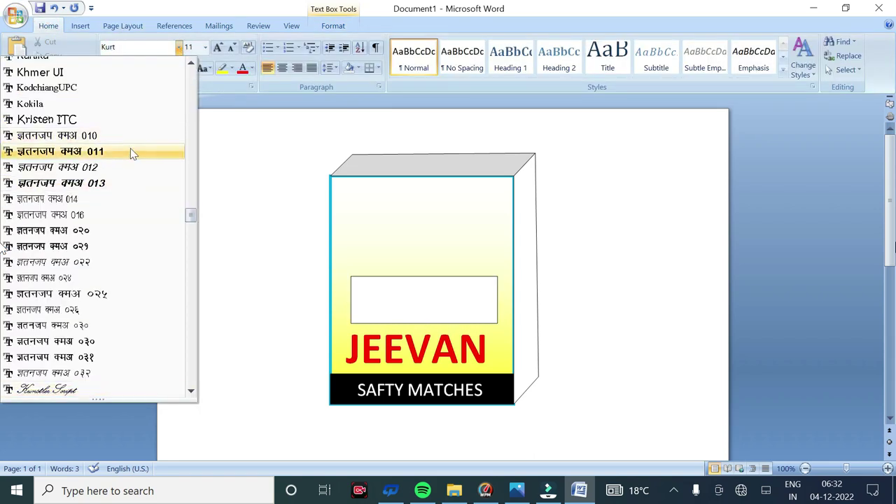
{"action": "left_click", "coordinate": [132, 151]}
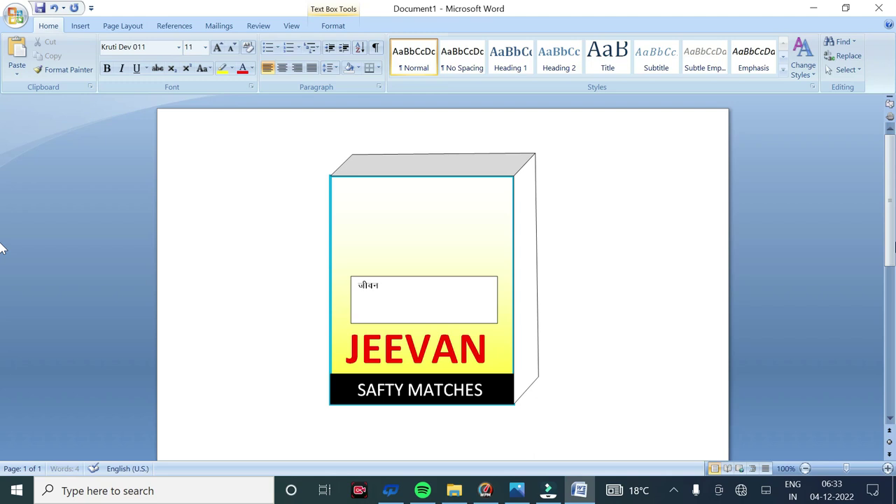
- Enlarge the Hindi word जीवन and colour it black
{"action": "left_click_drag", "start_coordinate": [386, 289], "coordinate": [357, 288]}
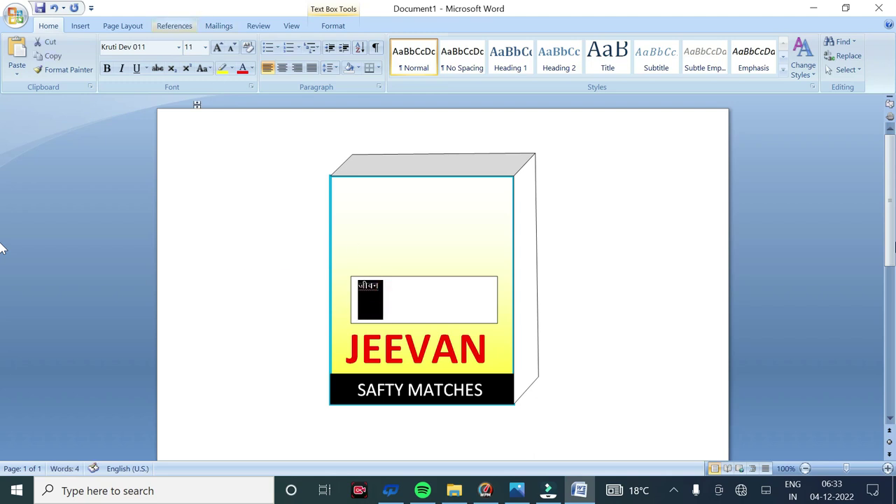
{"action": "left_click", "coordinate": [218, 48]}
{"action": "left_click", "coordinate": [217, 48]}
{"action": "left_click", "coordinate": [217, 48]}
{"action": "left_click", "coordinate": [218, 48]}
{"action": "left_click", "coordinate": [217, 47]}
{"action": "left_click", "coordinate": [217, 48]}
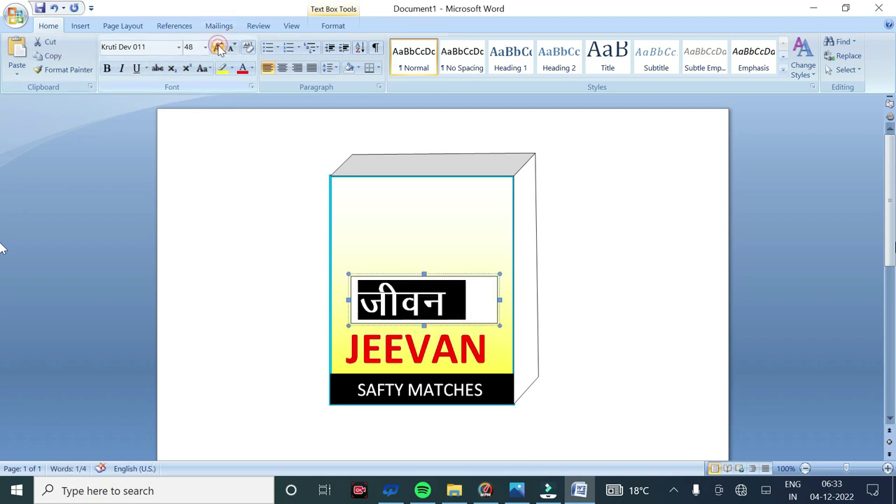
{"action": "left_click", "coordinate": [241, 70]}
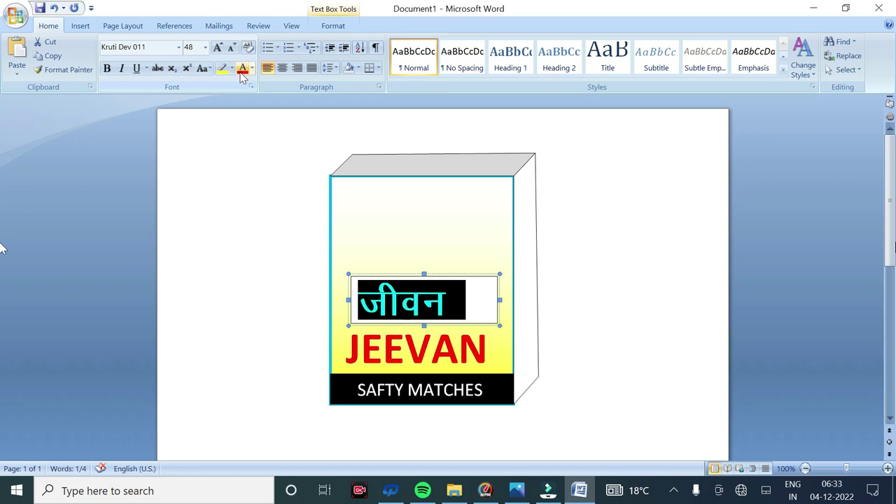
{"action": "left_click", "coordinate": [251, 69]}
{"action": "left_click", "coordinate": [168, 110]}
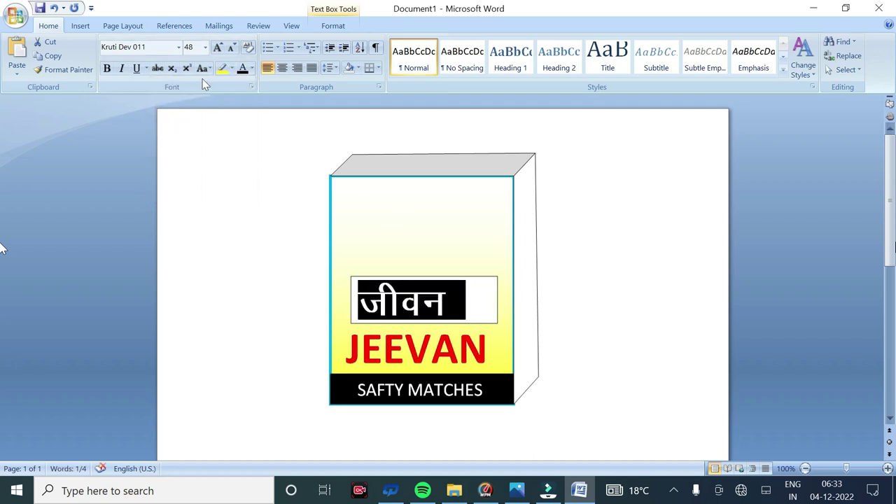
{"action": "left_click", "coordinate": [456, 304]}
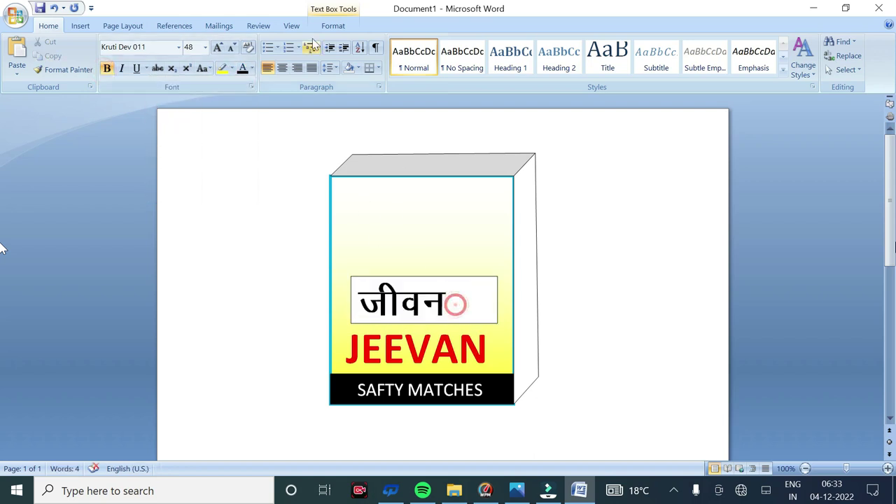
- Remove the Hindi text box's fill and outline and enlarge the box
{"action": "left_click", "coordinate": [323, 25]}
{"action": "left_click", "coordinate": [402, 42]}
{"action": "left_click", "coordinate": [357, 150]}
{"action": "left_click", "coordinate": [409, 55]}
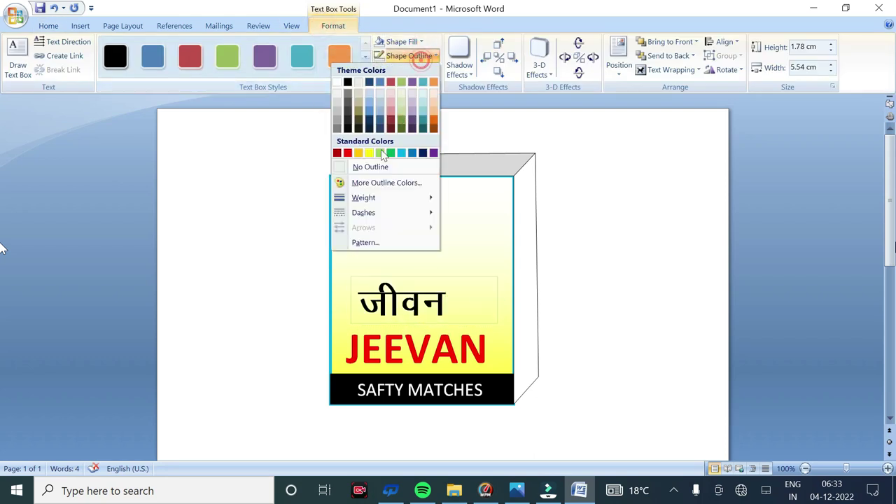
{"action": "left_click", "coordinate": [370, 166]}
{"action": "left_click_drag", "start_coordinate": [499, 326], "coordinate": [554, 357]}
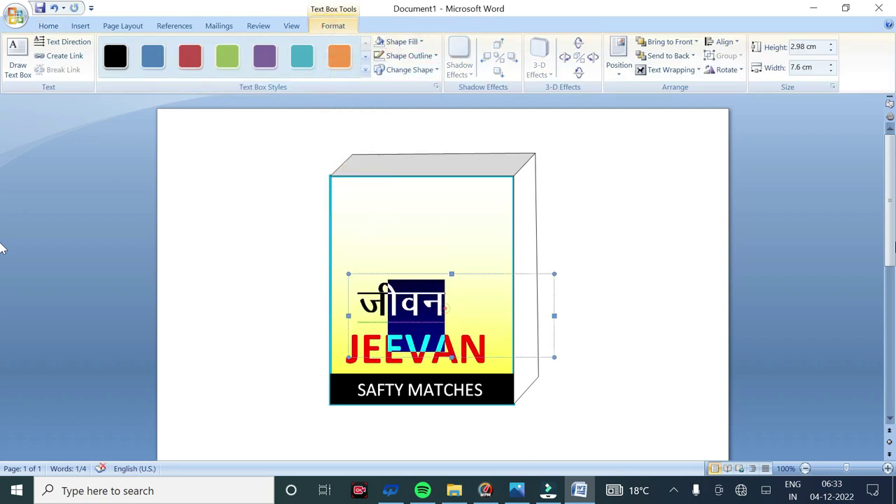
- Set the Hindi title to 72 pt and nudge it into place above JEEVAN
{"action": "left_click", "coordinate": [49, 26]}
{"action": "left_click", "coordinate": [217, 47]}
{"action": "left_click", "coordinate": [234, 50]}
{"action": "left_click", "coordinate": [234, 49]}
{"action": "left_click", "coordinate": [218, 47]}
{"action": "left_click", "coordinate": [493, 304]}
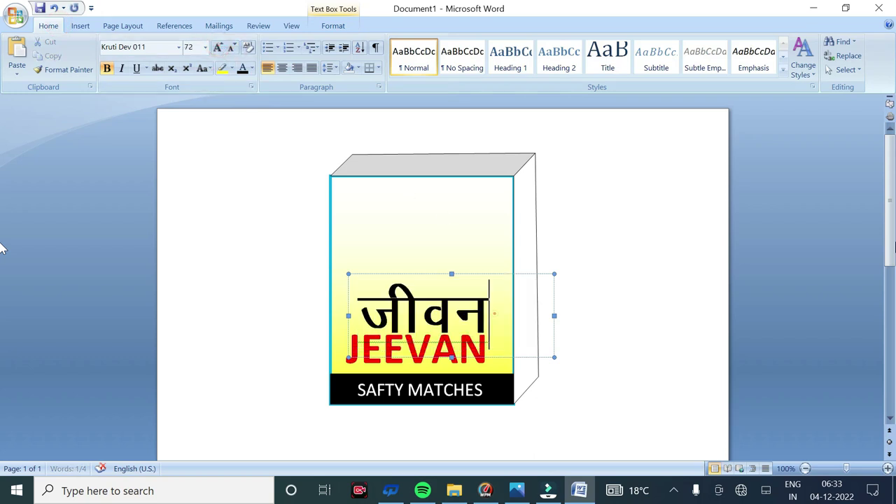
{"action": "left_click_drag", "start_coordinate": [488, 278], "coordinate": [490, 270]}
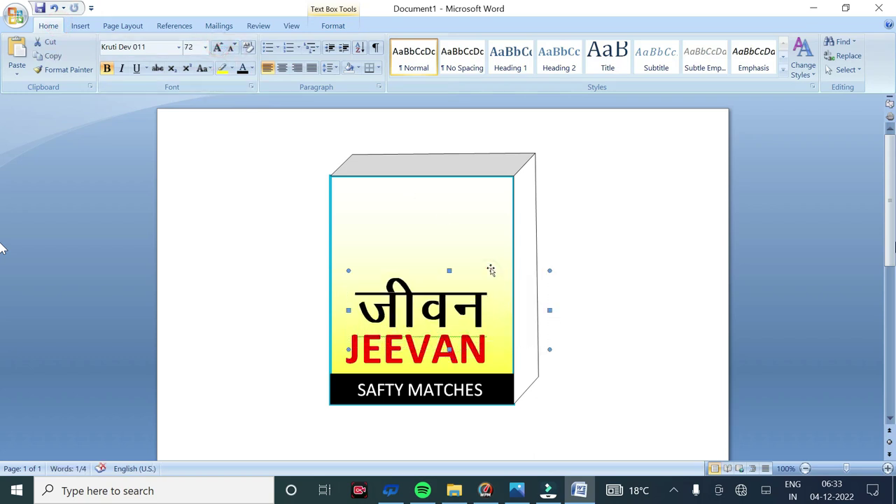
{"action": "key", "text": "ctrl+Left"}
{"action": "key", "text": "ctrl+Left"}
{"action": "key", "text": "ctrl+Up"}
{"action": "key", "text": "ctrl+Up"}
{"action": "key", "text": "ctrl+Up"}
{"action": "key", "text": "ctrl+Left"}
{"action": "key", "text": "ctrl+Left"}
{"action": "key", "text": "ctrl+Left"}
{"action": "key", "text": "ctrl+Left"}
{"action": "key", "text": "ctrl+Left"}
{"action": "key", "text": "ctrl+Left"}
{"action": "left_click", "coordinate": [588, 292]}
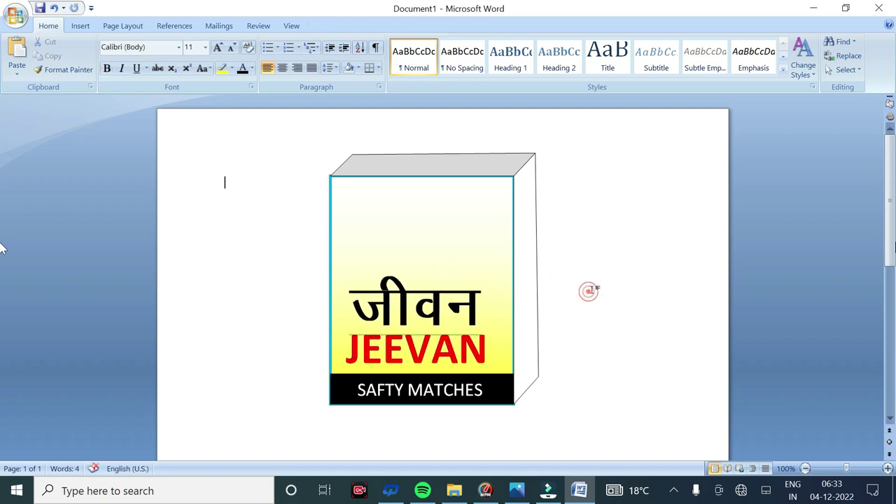
- Draw a small text box above the Hindi title with no fill and no outline
{"action": "left_click", "coordinate": [81, 26]}
{"action": "left_click", "coordinate": [188, 55]}
{"action": "left_click", "coordinate": [55, 97]}
{"action": "left_click_drag", "start_coordinate": [427, 270], "coordinate": [507, 285]}
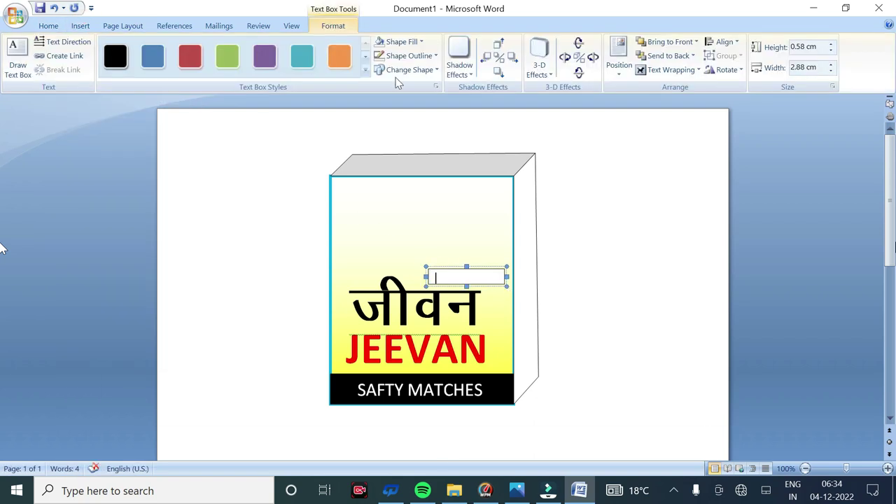
{"action": "left_click", "coordinate": [401, 42]}
{"action": "left_click", "coordinate": [350, 153]}
{"action": "left_click", "coordinate": [409, 55]}
{"action": "left_click", "coordinate": [346, 168]}
{"action": "type", "text": "Regd No."}
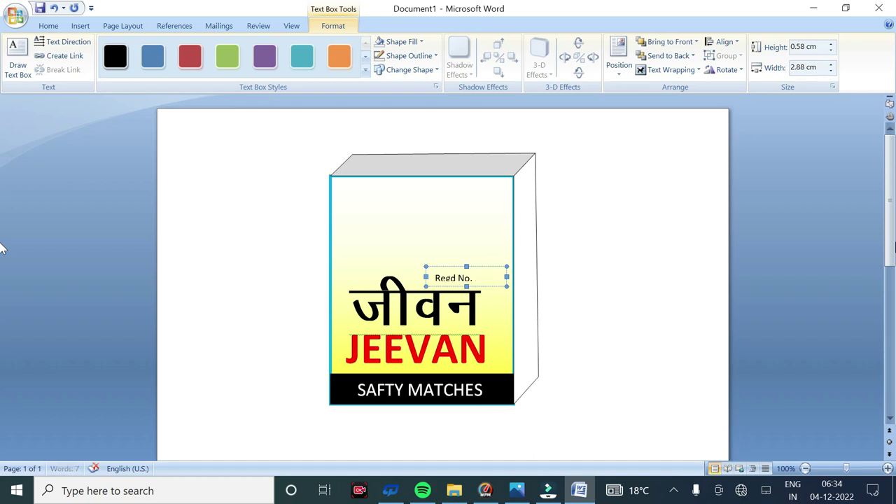
- Widen the box to show the full Regd No. and make its text bold
{"action": "left_click_drag", "start_coordinate": [506, 280], "coordinate": [528, 280]}
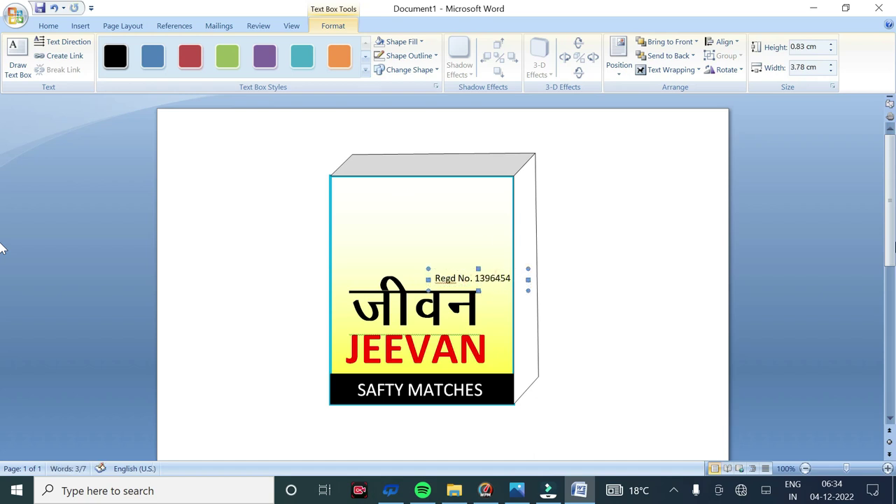
{"action": "triple_click", "coordinate": [472, 280]}
{"action": "left_click", "coordinate": [48, 26]}
{"action": "left_click", "coordinate": [107, 69]}
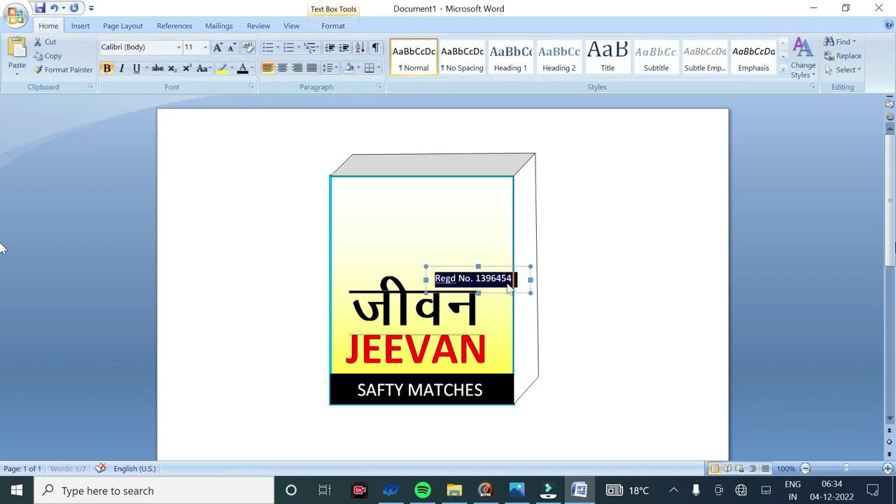
{"action": "left_click", "coordinate": [515, 280]}
- Shift the Regd No. box slightly left, just above the Hindi title
{"action": "left_click", "coordinate": [590, 252]}
{"action": "left_click", "coordinate": [497, 280]}
{"action": "left_click_drag", "start_coordinate": [494, 271], "coordinate": [491, 266]}
{"action": "key", "text": "ctrl+Down"}
{"action": "key", "text": "ctrl+Down"}
{"action": "key", "text": "ctrl+Down"}
{"action": "key", "text": "ctrl+Up"}
{"action": "key", "text": "ctrl+Up"}
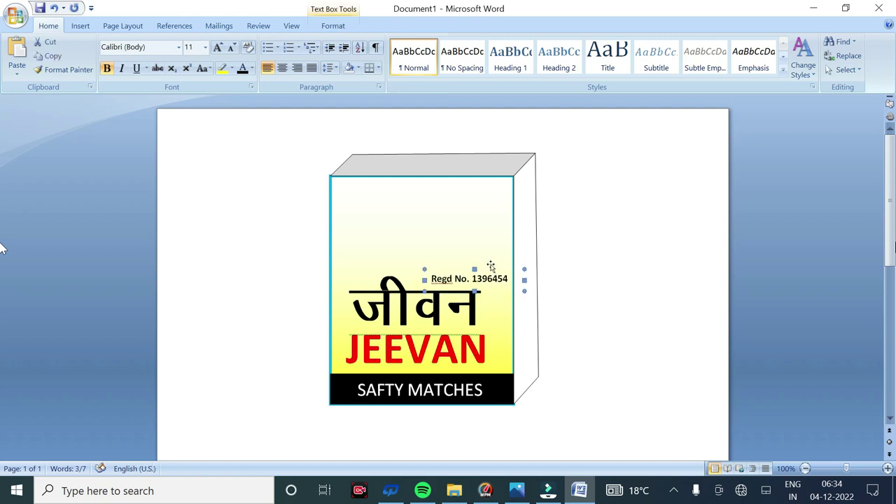
- Enlarge the Regd No. text to 12 pt
{"action": "triple_click", "coordinate": [509, 279]}
{"action": "left_click", "coordinate": [218, 46]}
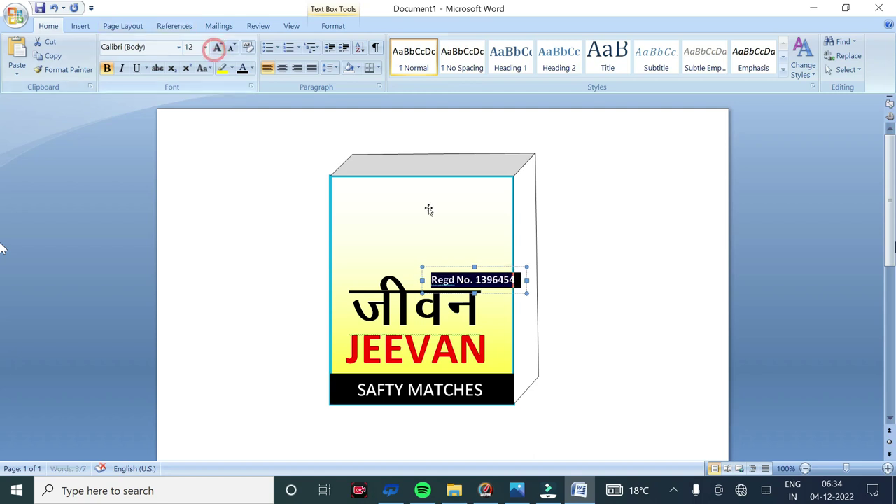
{"action": "left_click", "coordinate": [513, 291]}
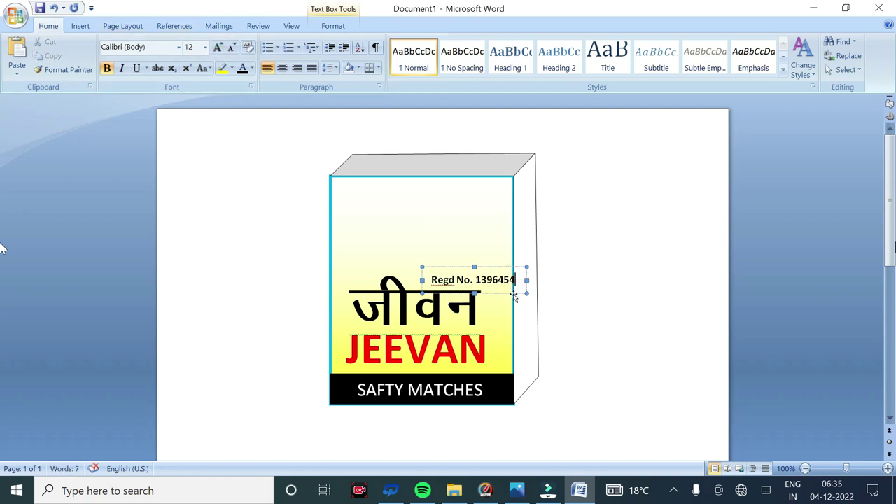
{"action": "left_click", "coordinate": [513, 296]}
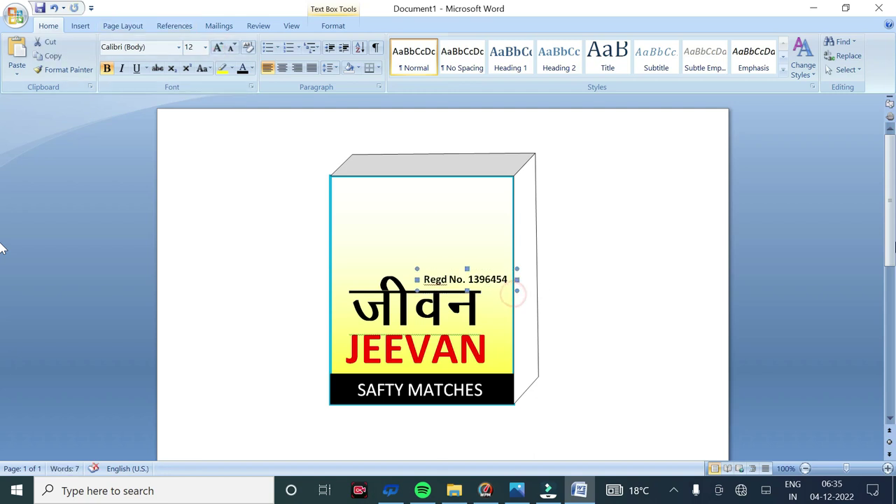
{"action": "left_click", "coordinate": [613, 322]}
{"action": "left_click", "coordinate": [671, 490]}
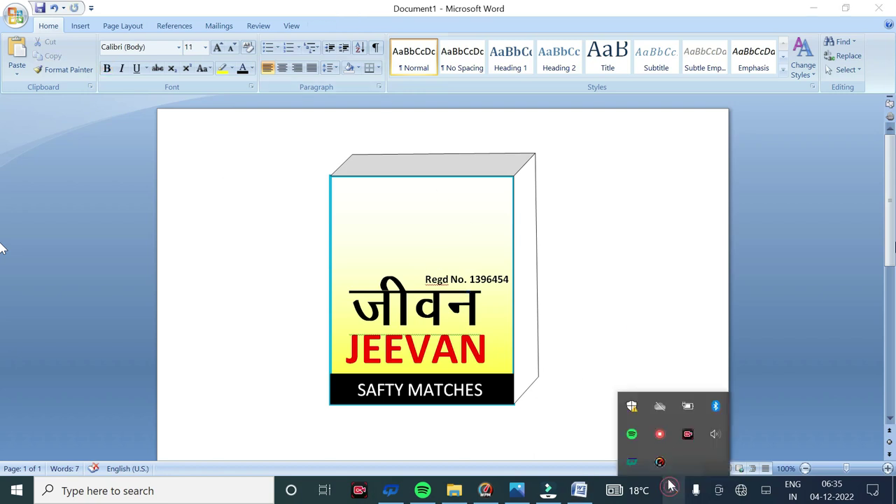
- Insert the apple-and-books clip art from the Clip Art search for 'apple'
{"action": "right_click", "coordinate": [688, 438]}
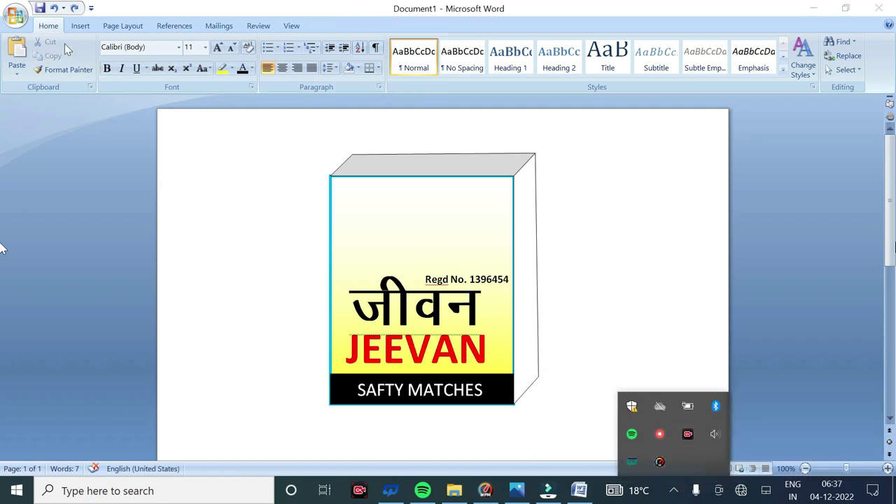
{"action": "left_click", "coordinate": [80, 26]}
{"action": "left_click", "coordinate": [162, 56]}
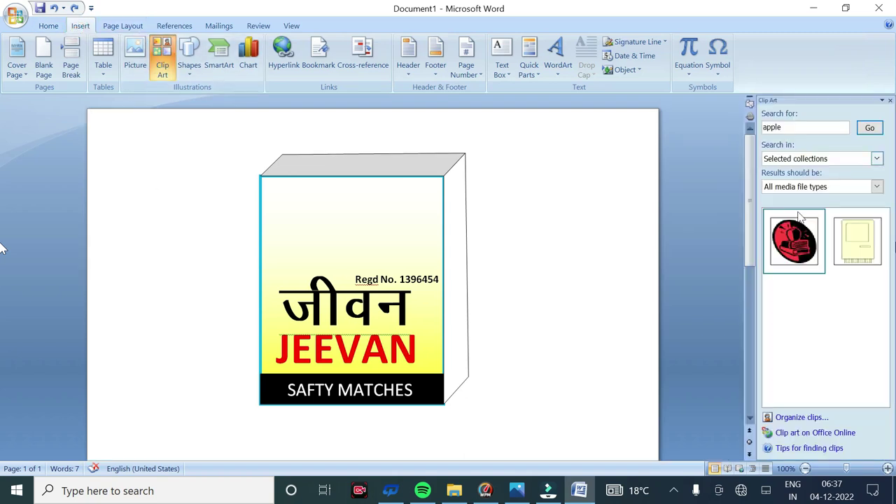
{"action": "left_click", "coordinate": [794, 241]}
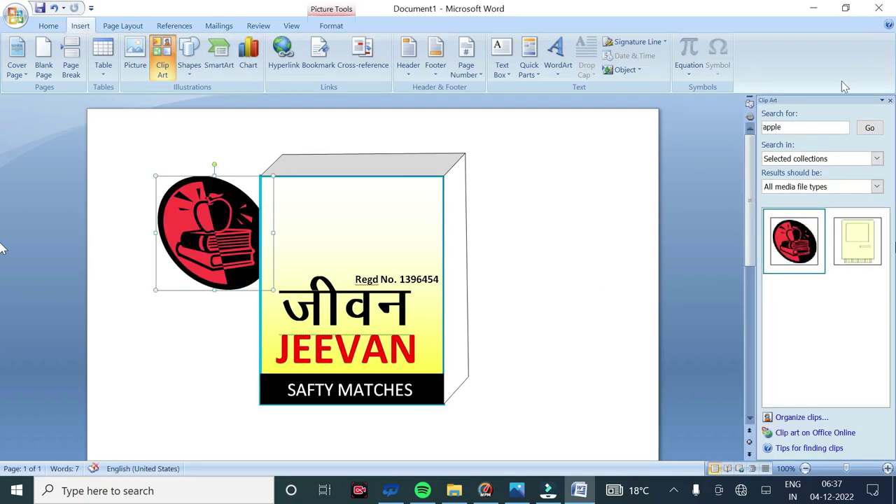
{"action": "left_click", "coordinate": [890, 101]}
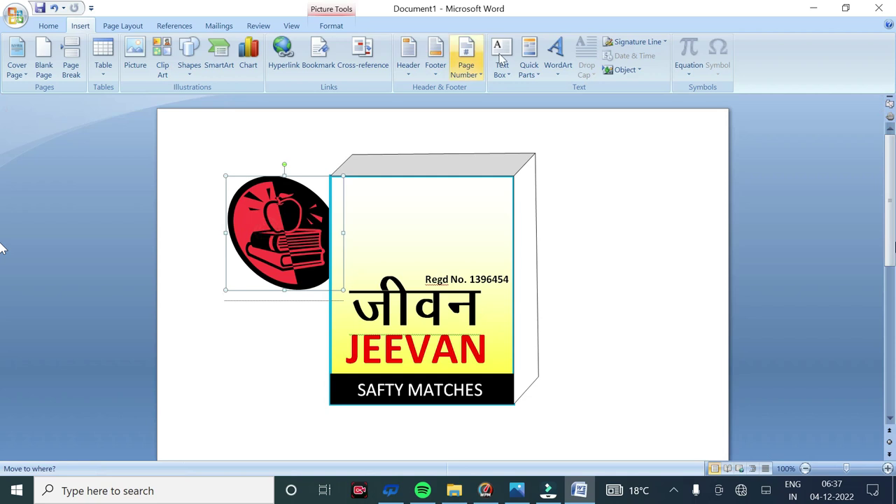
- Give the clip art Square wrapping and resize it to 3.26 by 6.95 cm above Regd No
{"action": "left_click", "coordinate": [331, 26]}
{"action": "left_click", "coordinate": [665, 70]}
{"action": "left_click", "coordinate": [620, 102]}
{"action": "left_click_drag", "start_coordinate": [308, 228], "coordinate": [513, 233]}
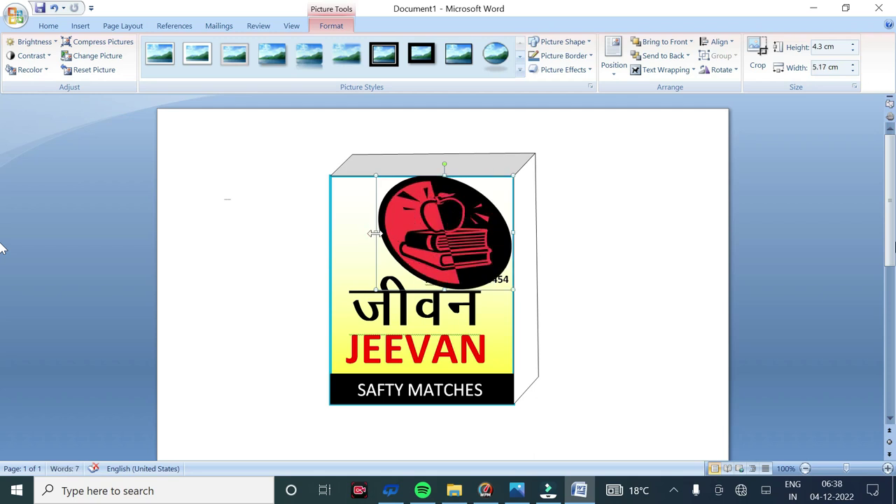
{"action": "left_click_drag", "start_coordinate": [374, 233], "coordinate": [329, 232]}
{"action": "left_click_drag", "start_coordinate": [420, 289], "coordinate": [423, 262]}
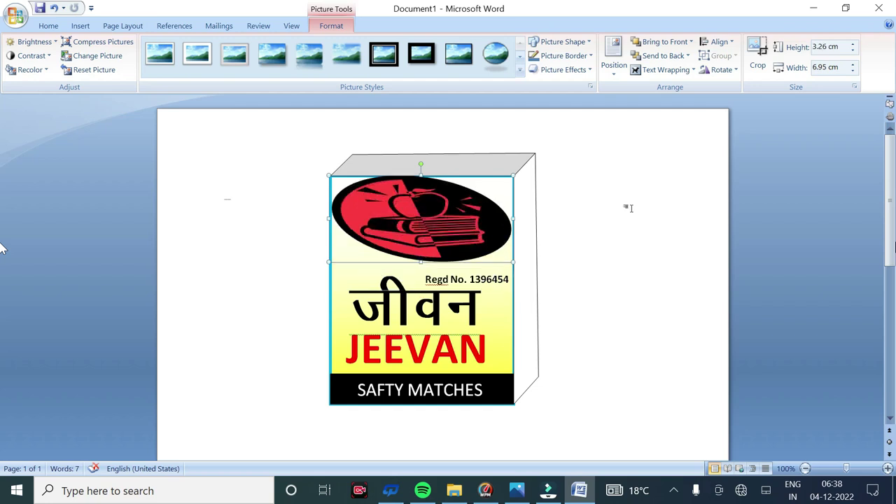
{"action": "left_click", "coordinate": [523, 259]}
- Apply a Sphere pattern fill with a red foreground to the matchbox shape
{"action": "left_click", "coordinate": [334, 26]}
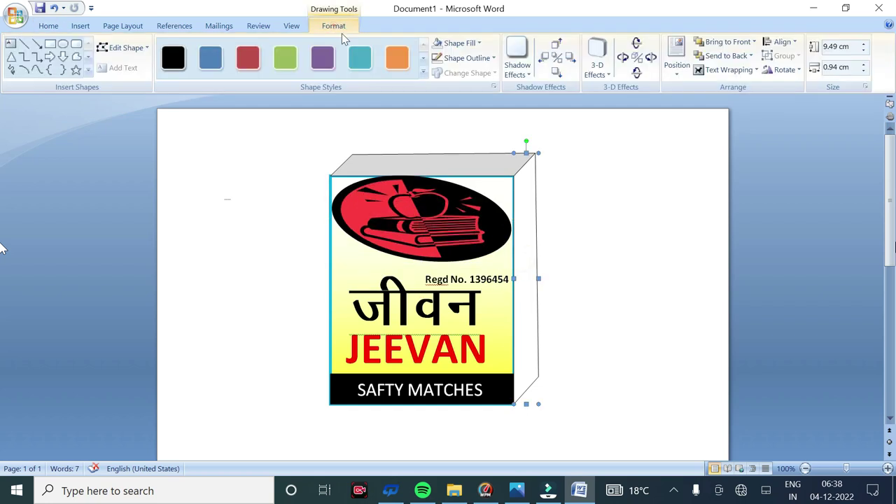
{"action": "left_click", "coordinate": [459, 43]}
{"action": "left_click", "coordinate": [408, 230]}
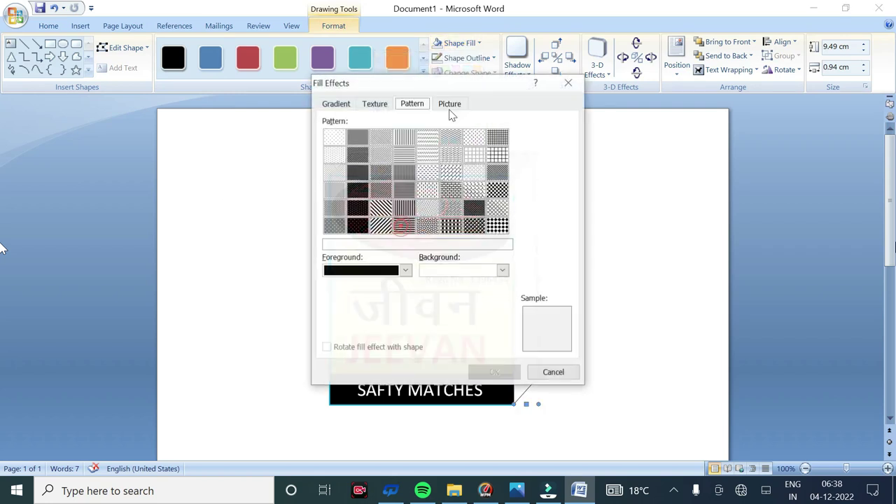
{"action": "left_click", "coordinate": [473, 225]}
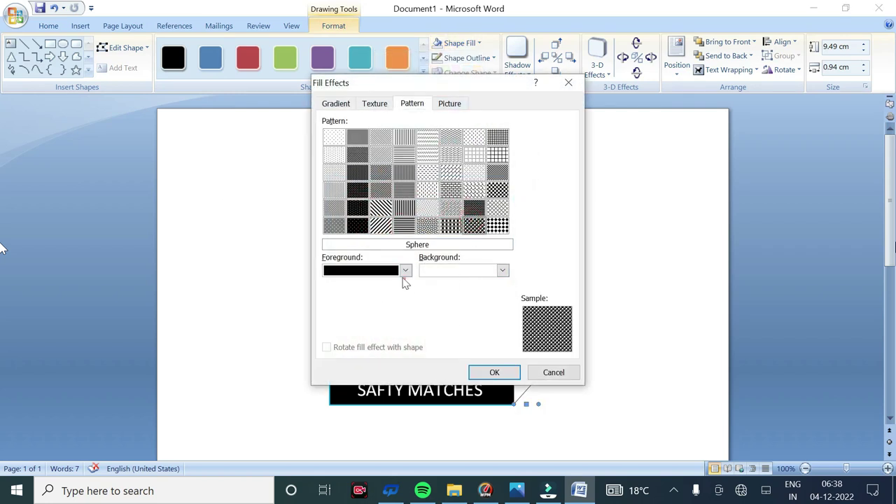
{"action": "left_click", "coordinate": [405, 270]}
{"action": "left_click", "coordinate": [321, 367]}
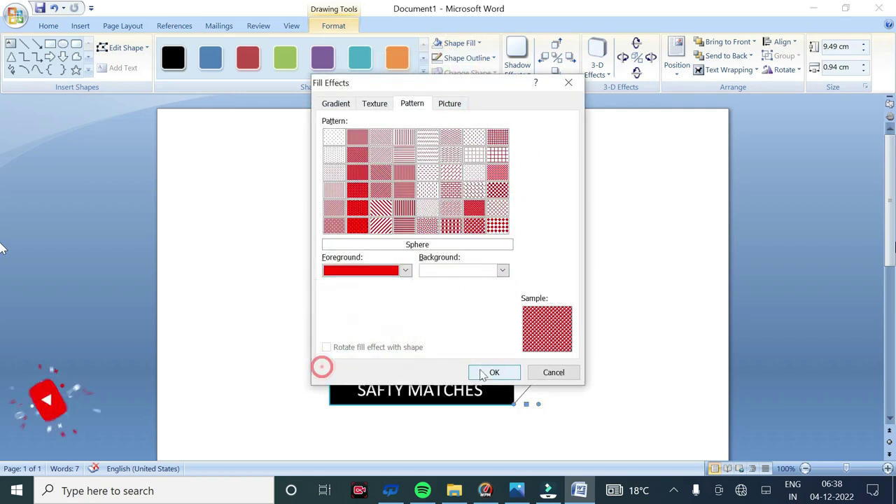
{"action": "left_click", "coordinate": [494, 372]}
{"action": "left_click", "coordinate": [606, 276]}
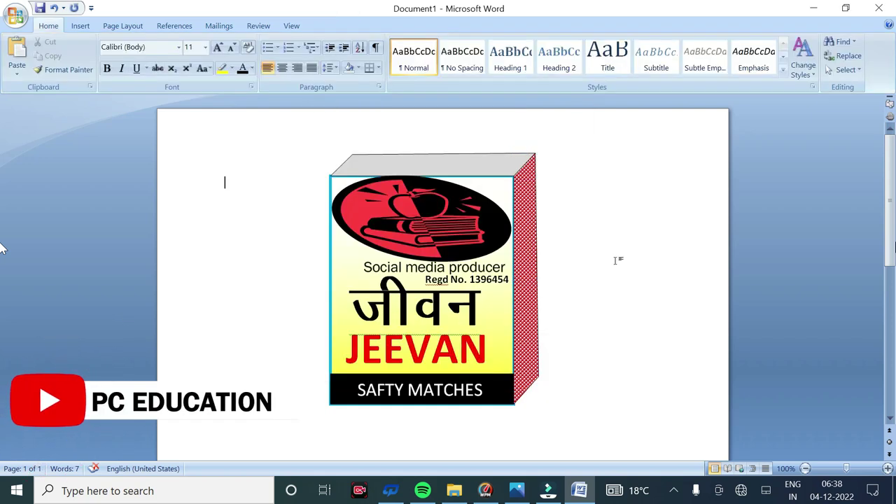